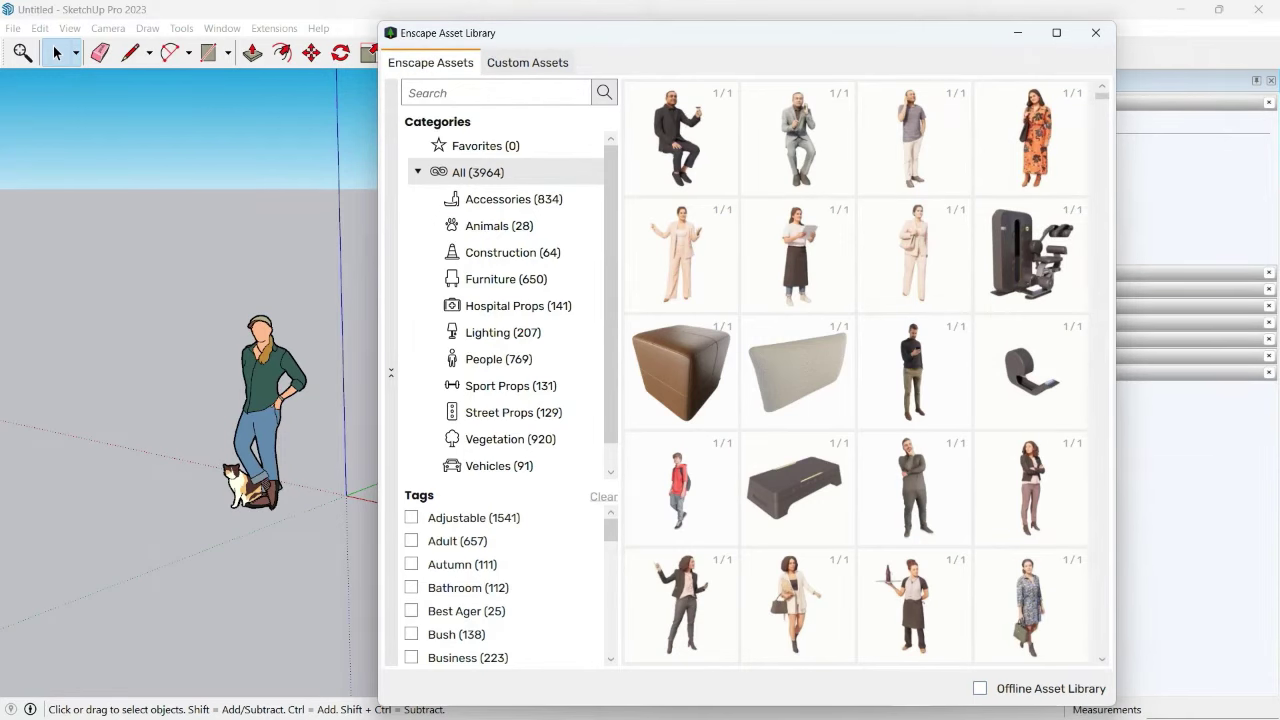
Shift the fully loaded Enscape Asset Library window slightly to the left.
left_click_drag(600, 33, 478, 37)
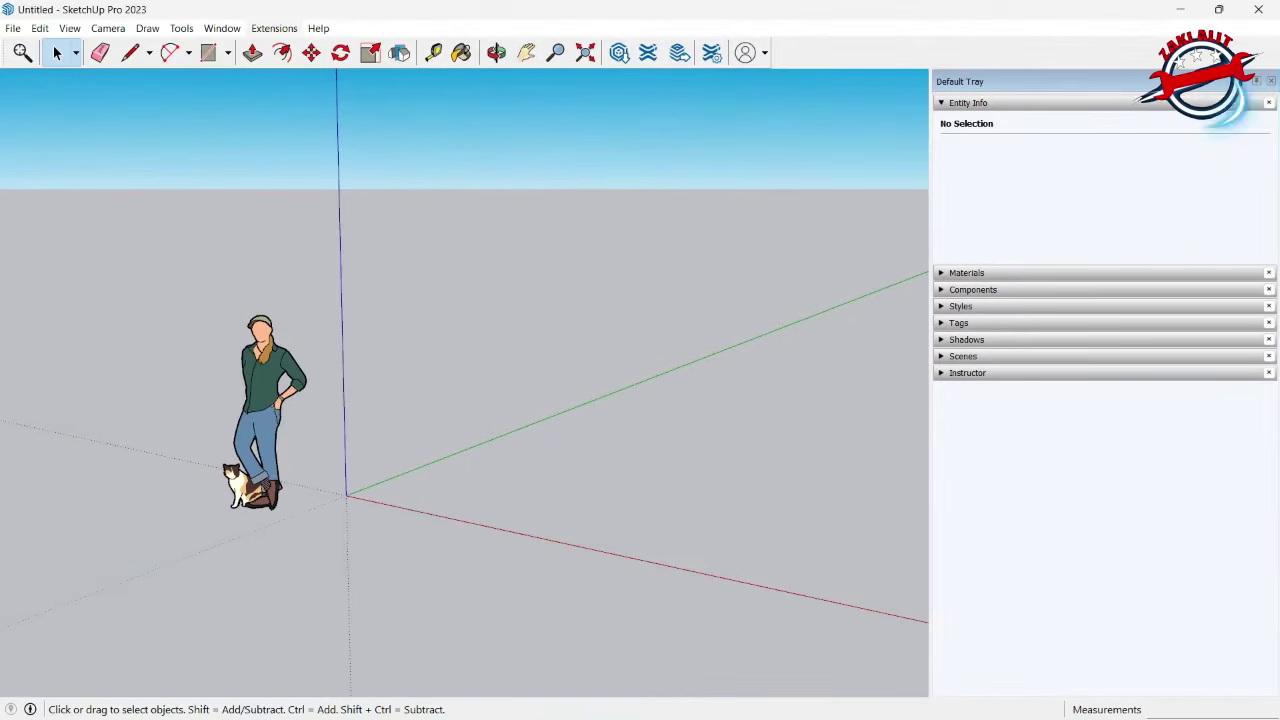
Reopen the Enscape Asset Library from Extensions > Enscape and dismiss its internet-connection error.
left_click(274, 28)
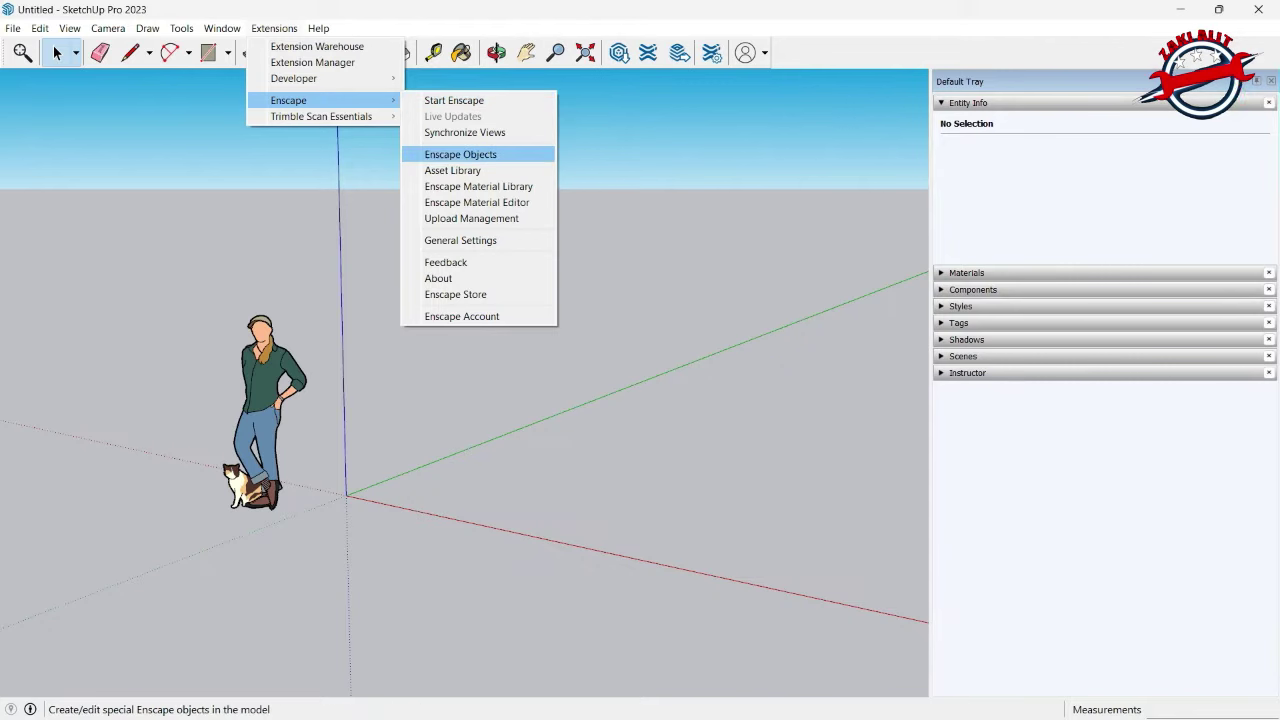
left_click(452, 170)
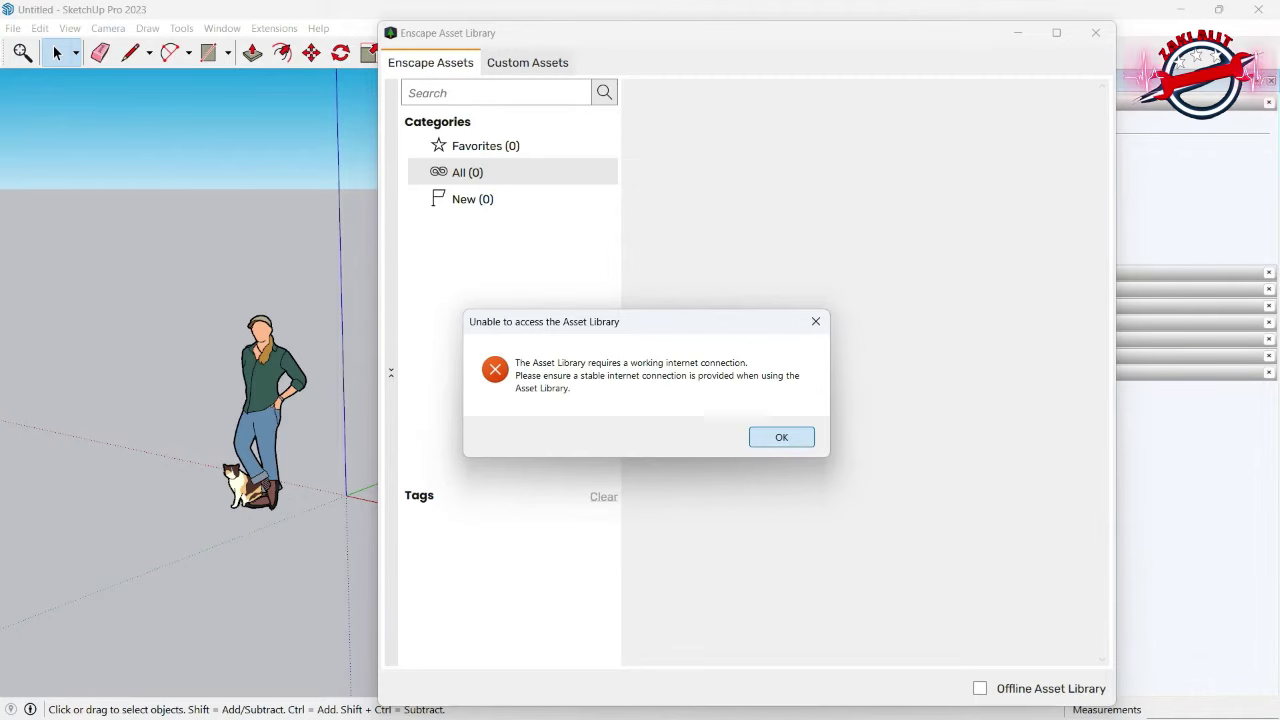
key("Return")
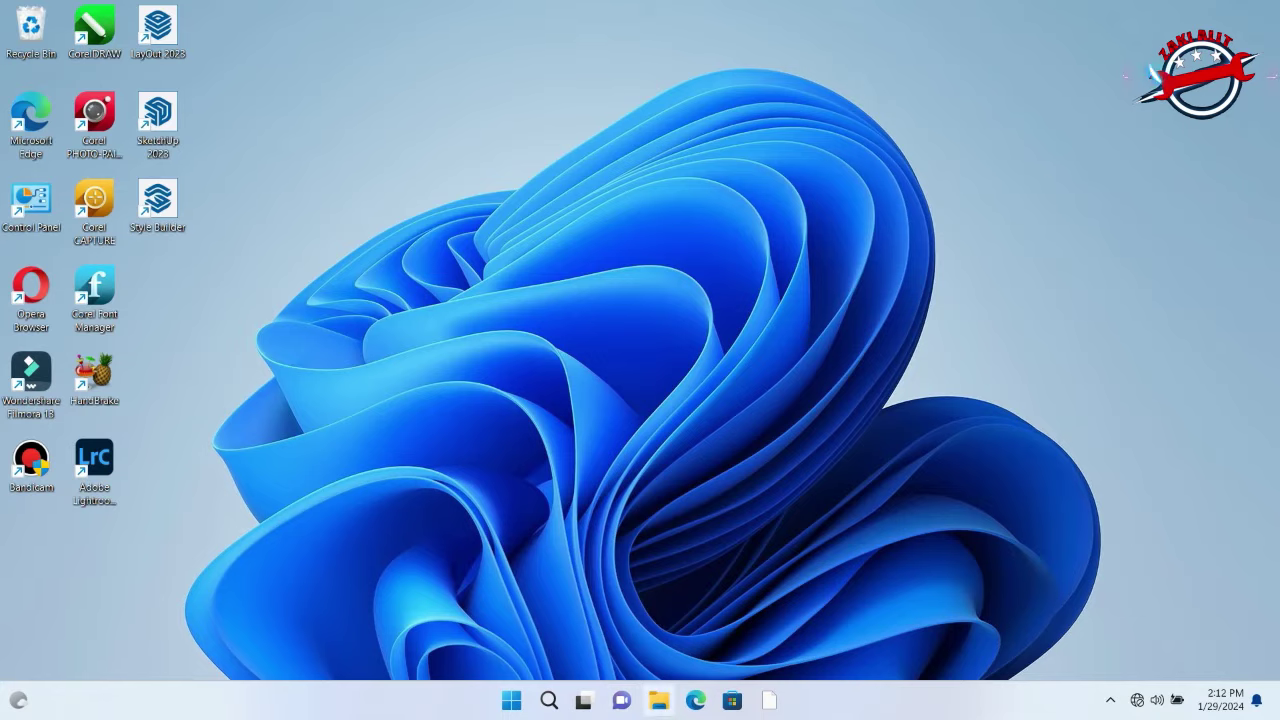
Browse File Explorer to C:\Windows\System32\drivers\etc.
left_click(658, 700)
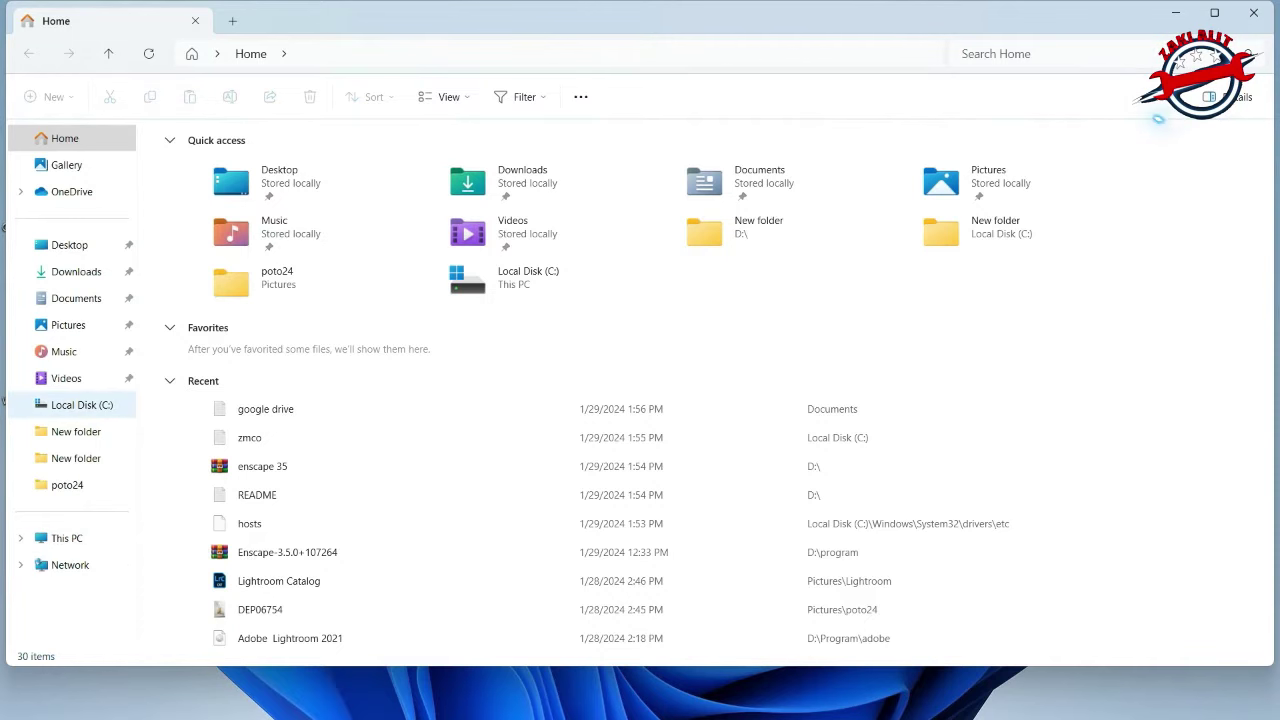
left_click(82, 404)
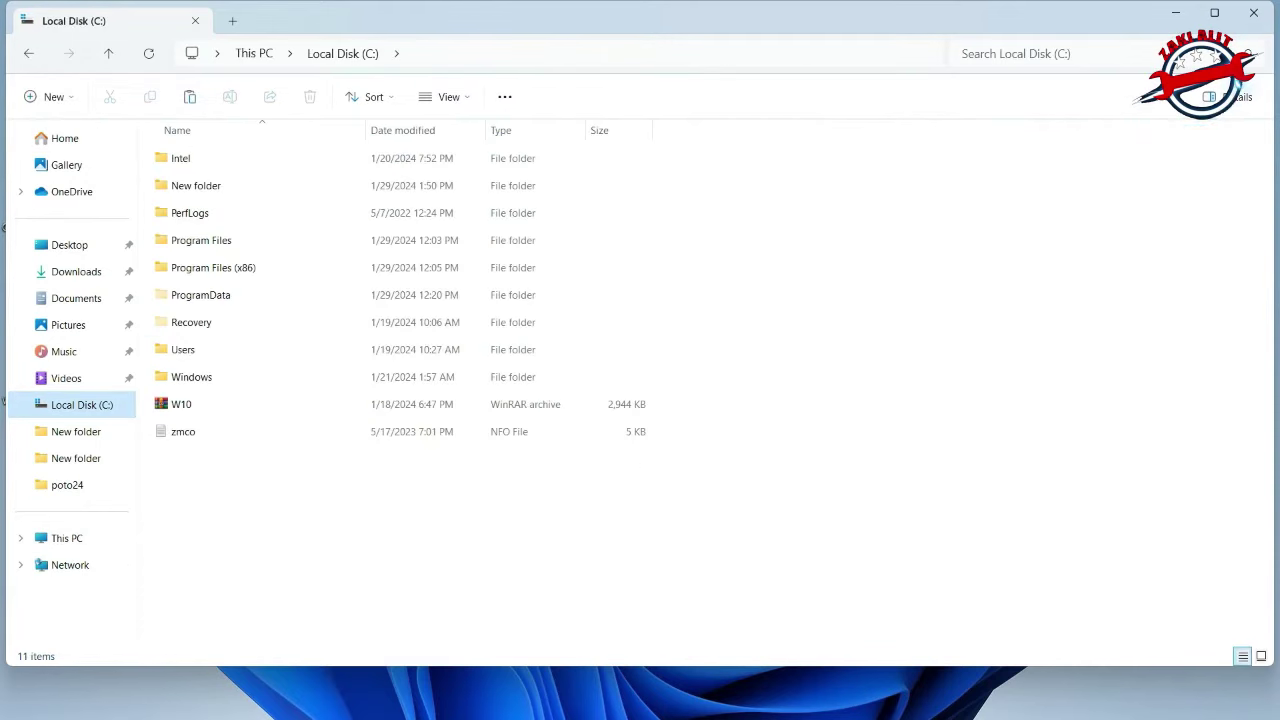
double_click(191, 376)
scroll(700, 390, "down", 10)
scroll(700, 390, "down", 3)
scroll(700, 390, "down", 2)
scroll(700, 390, "down", 1)
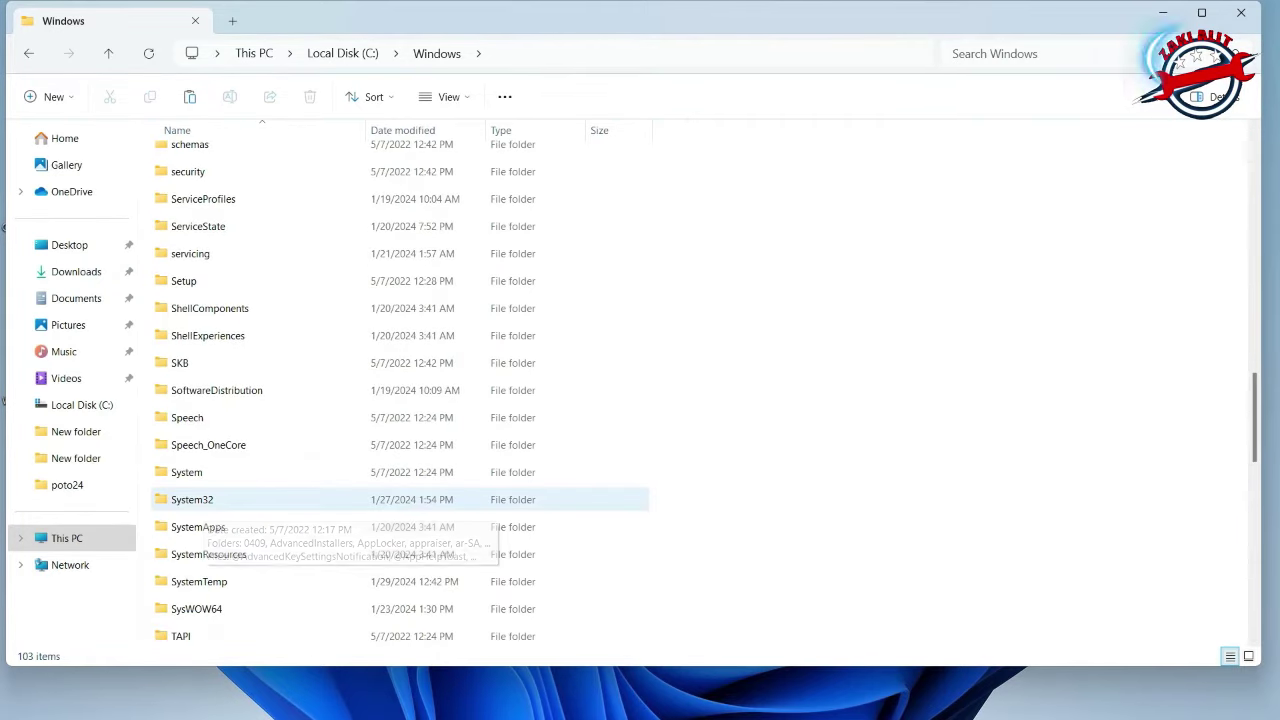
double_click(200, 500)
scroll(200, 450, "down", 5)
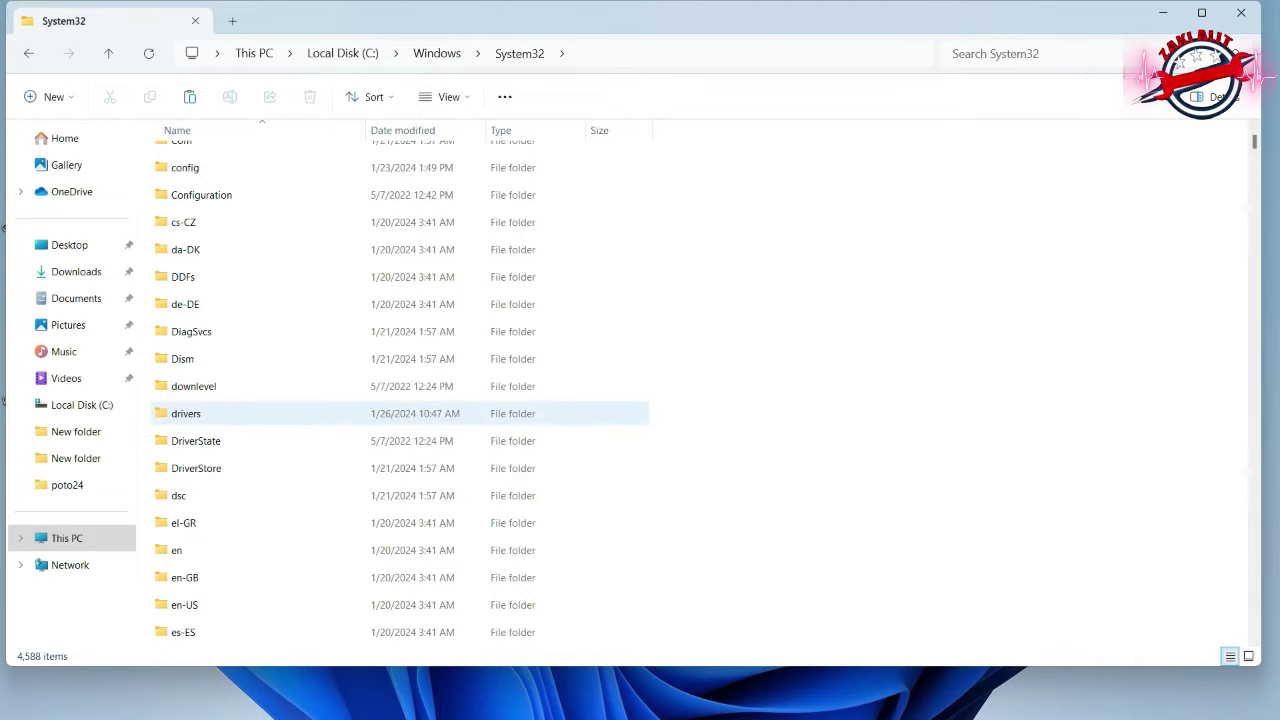
double_click(190, 413)
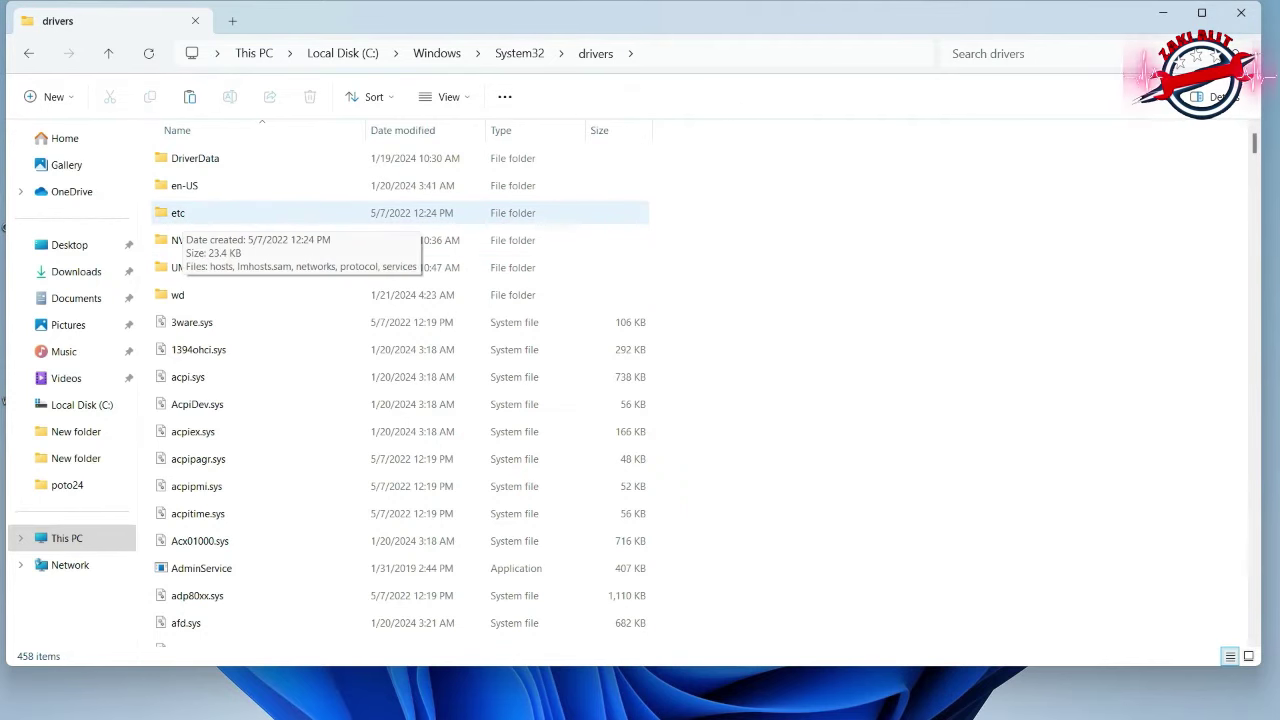
double_click(178, 213)
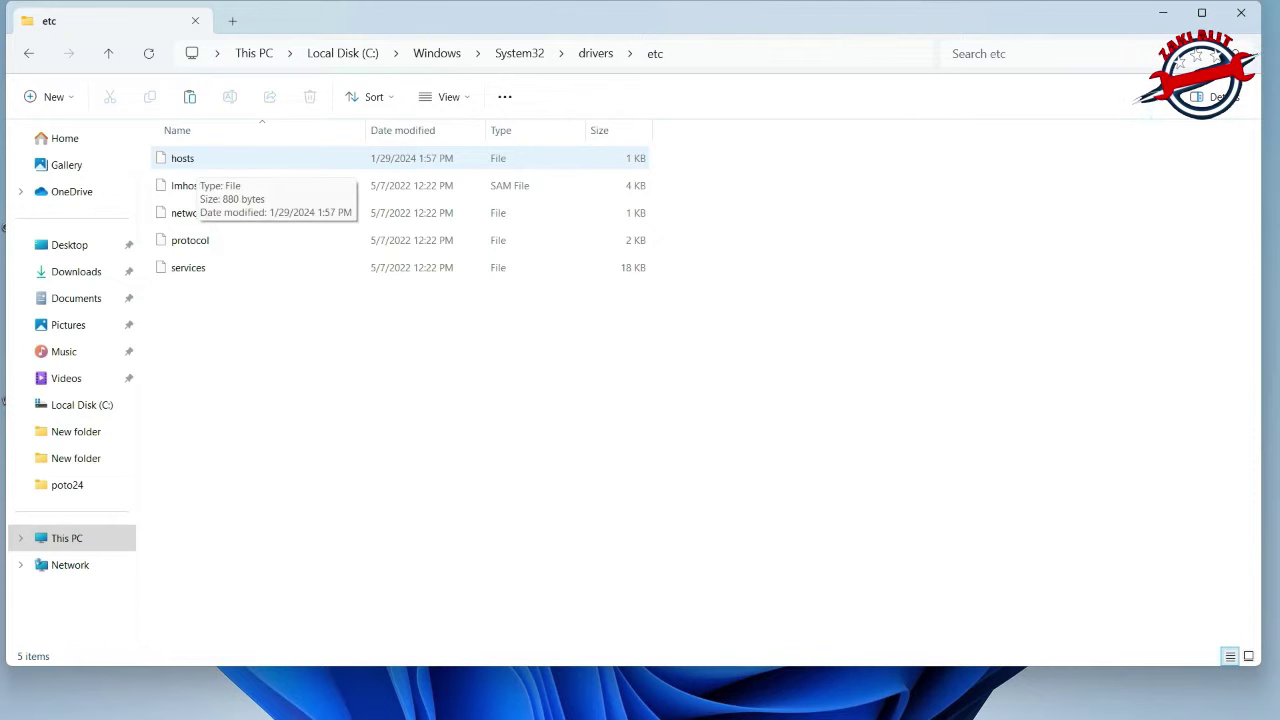
Copy the hosts file and paste it into the Documents folder.
left_click(182, 158)
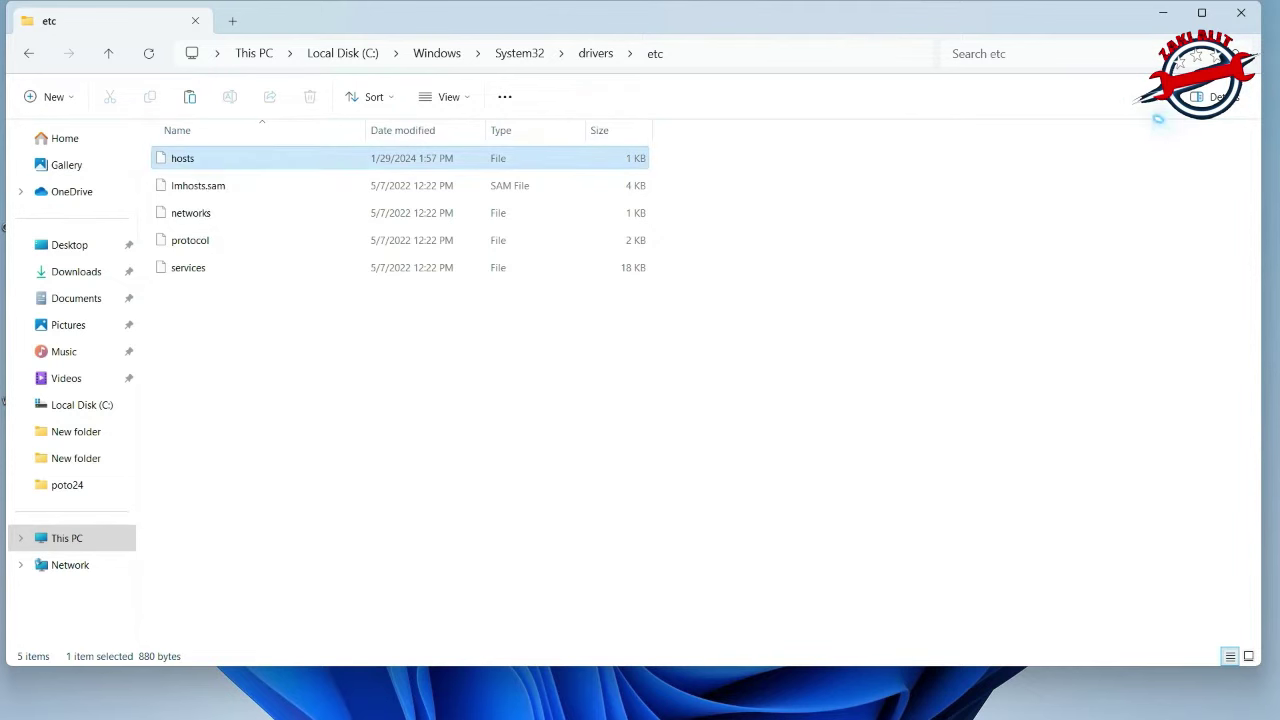
right_click(178, 166)
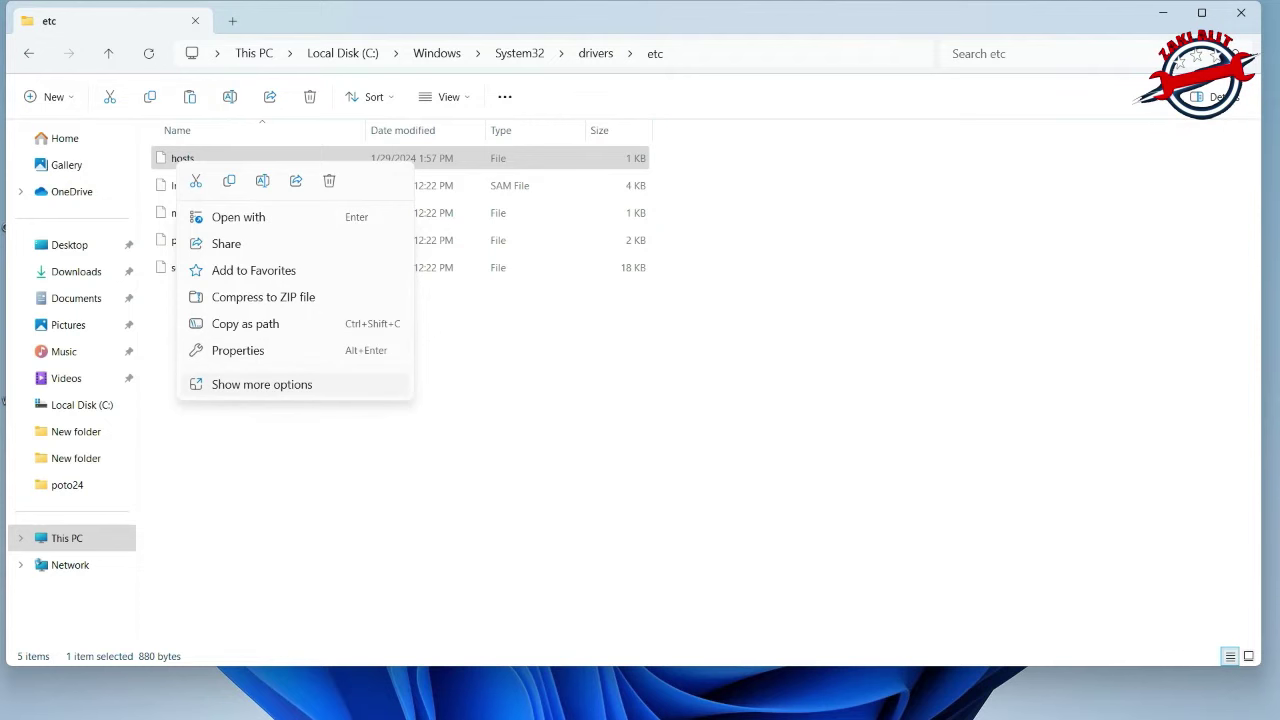
left_click(262, 384)
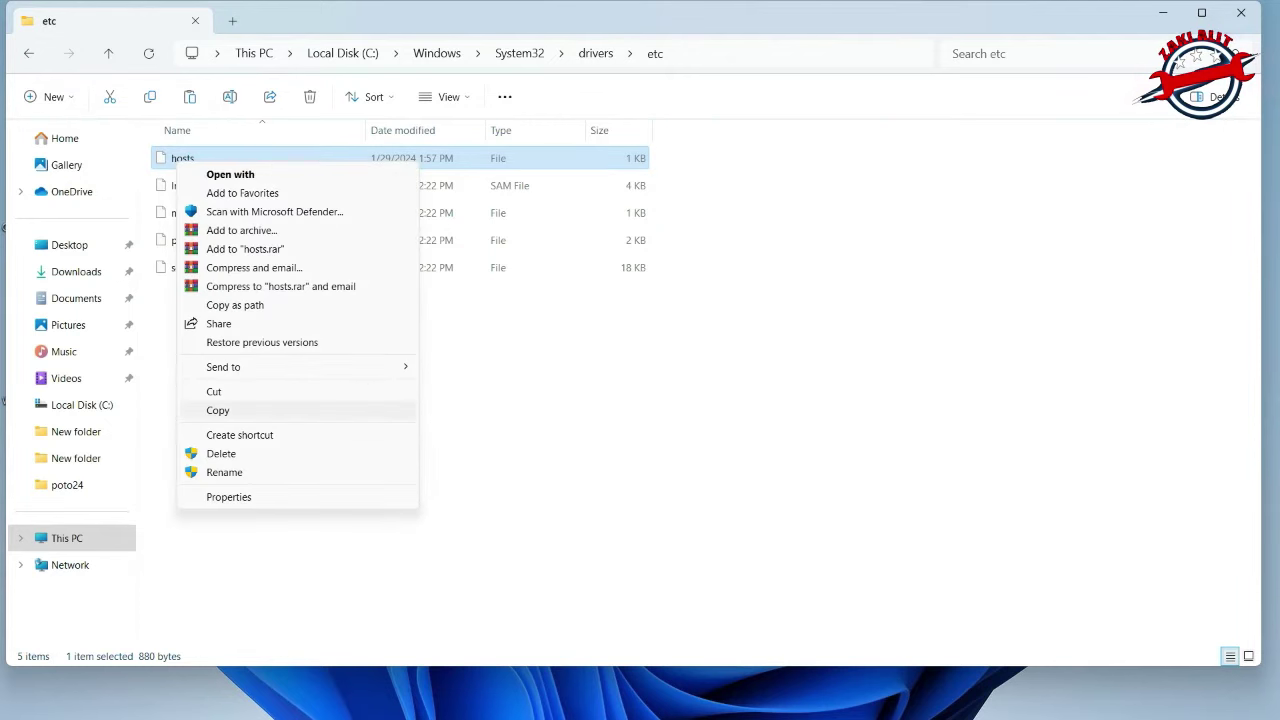
left_click(217, 409)
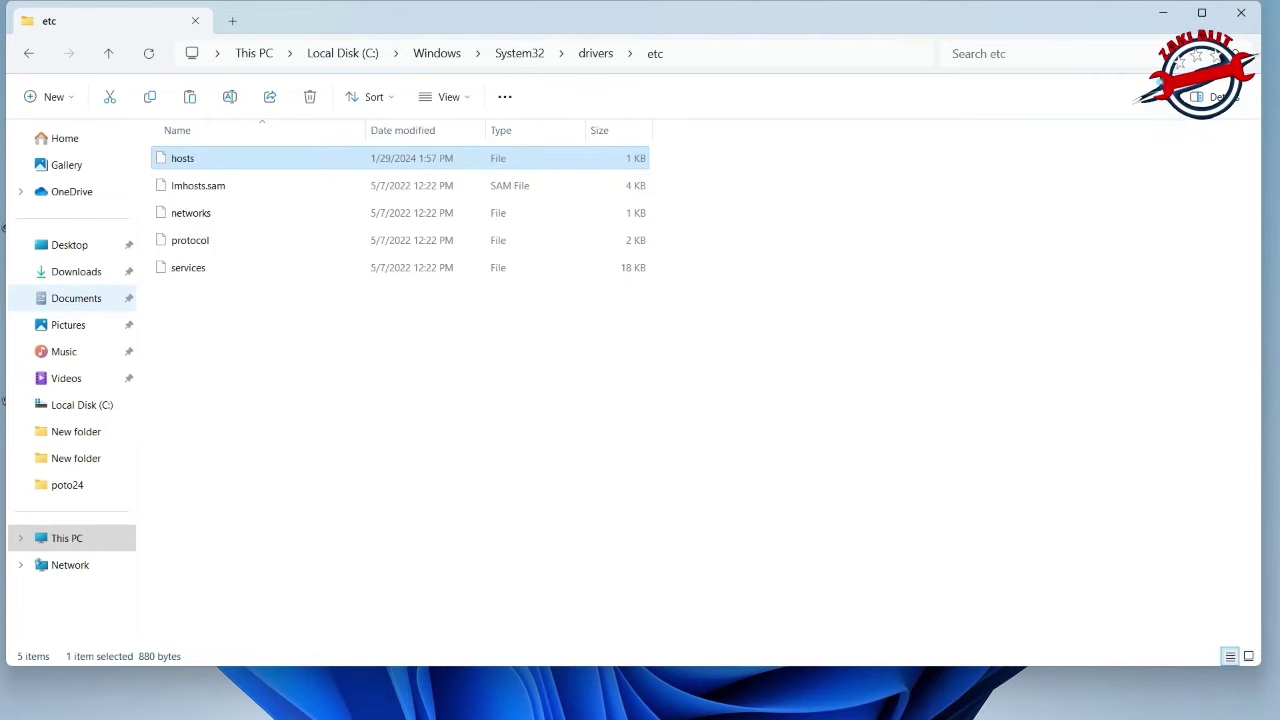
left_click(76, 298)
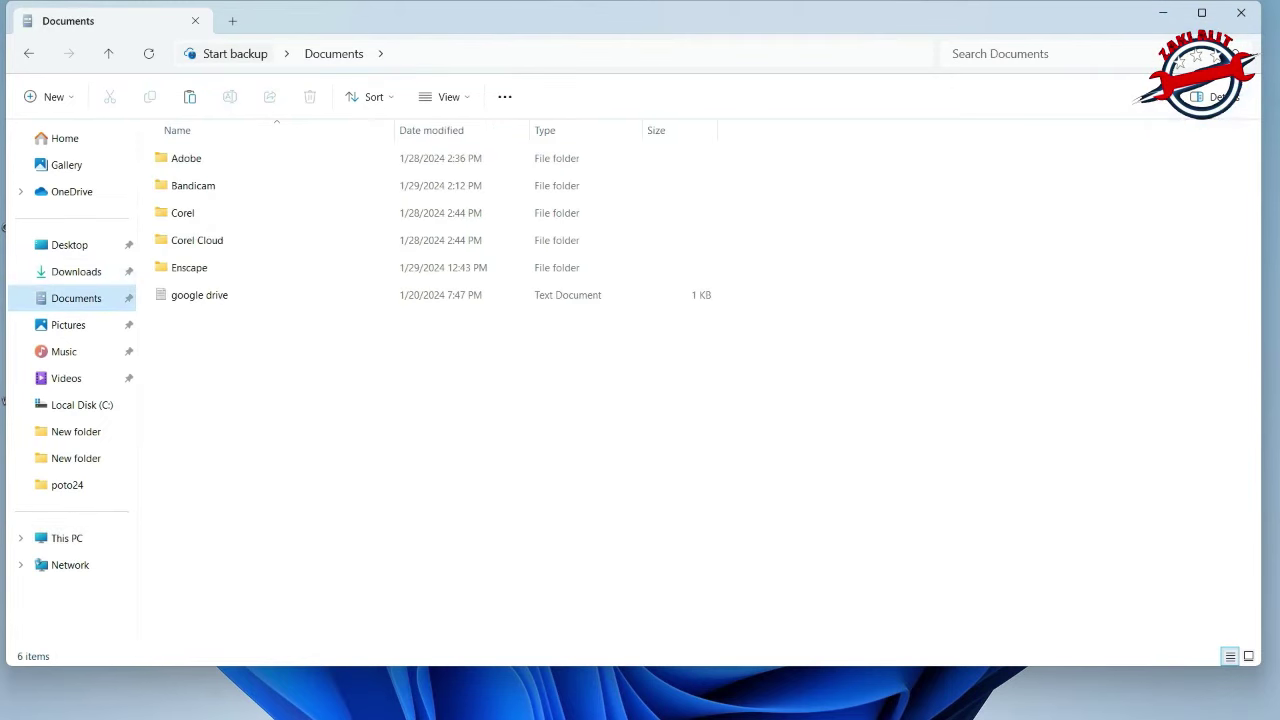
right_click(223, 356)
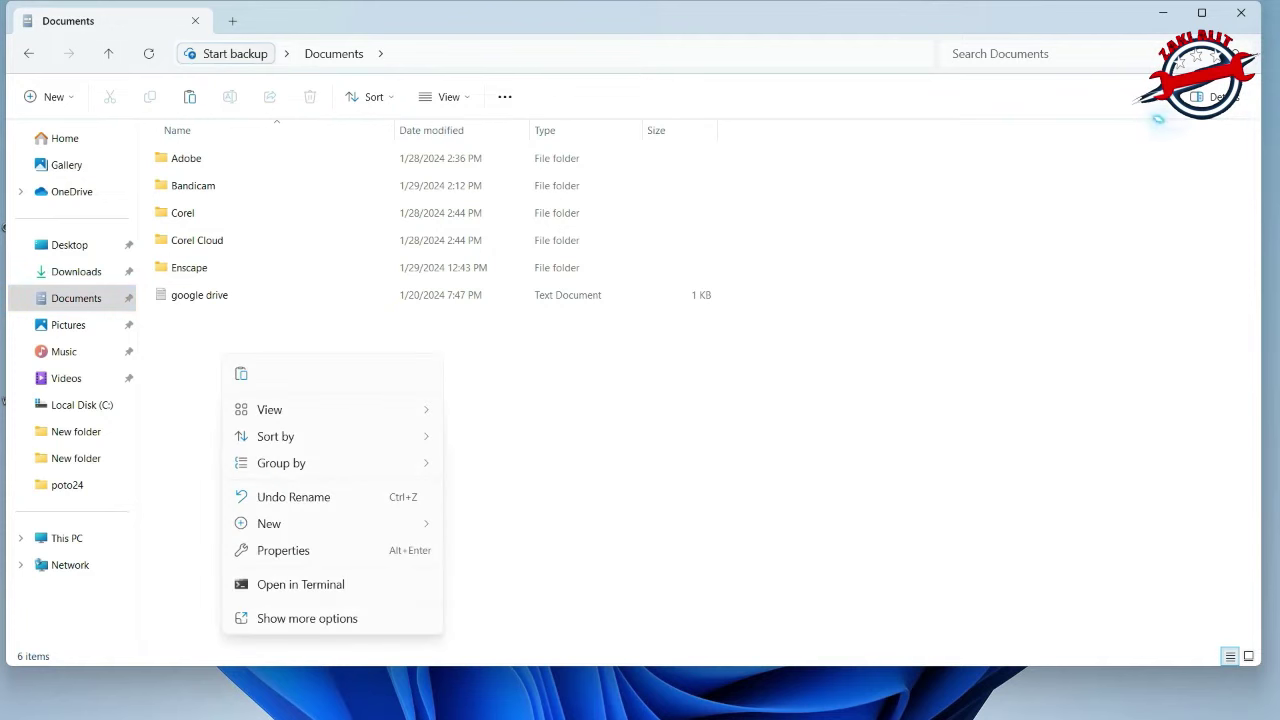
left_click(307, 618)
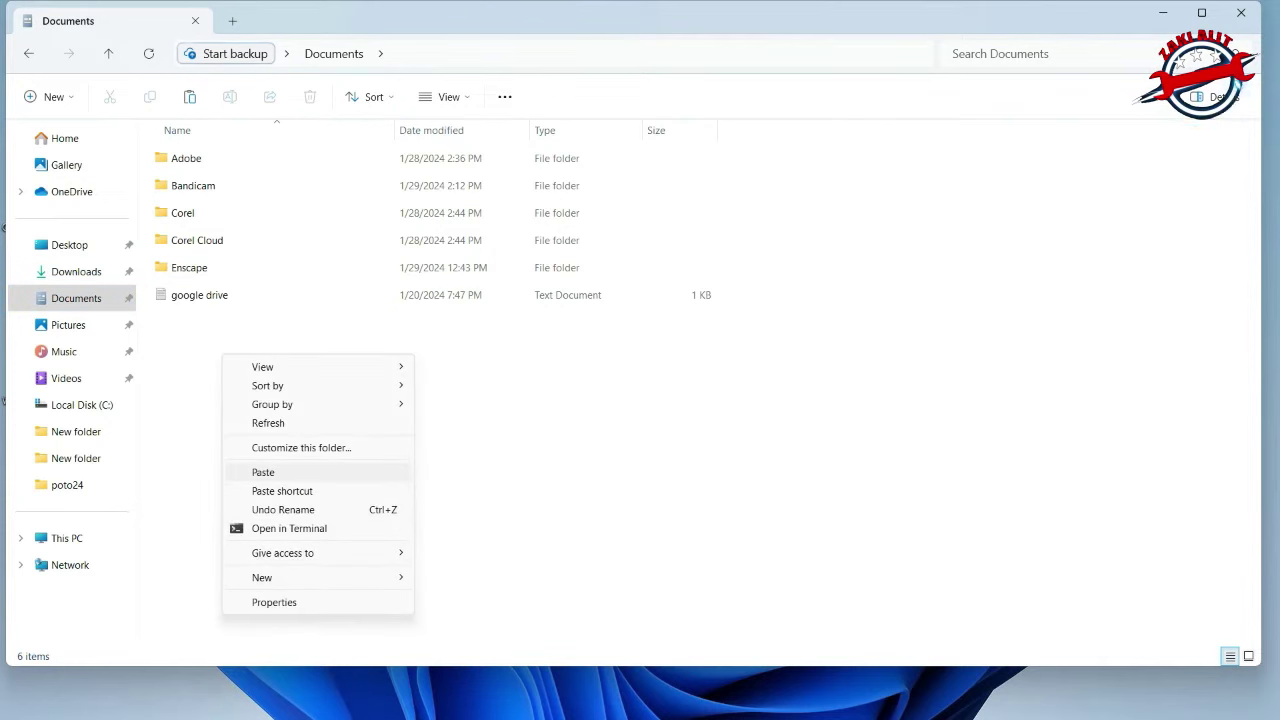
left_click(263, 472)
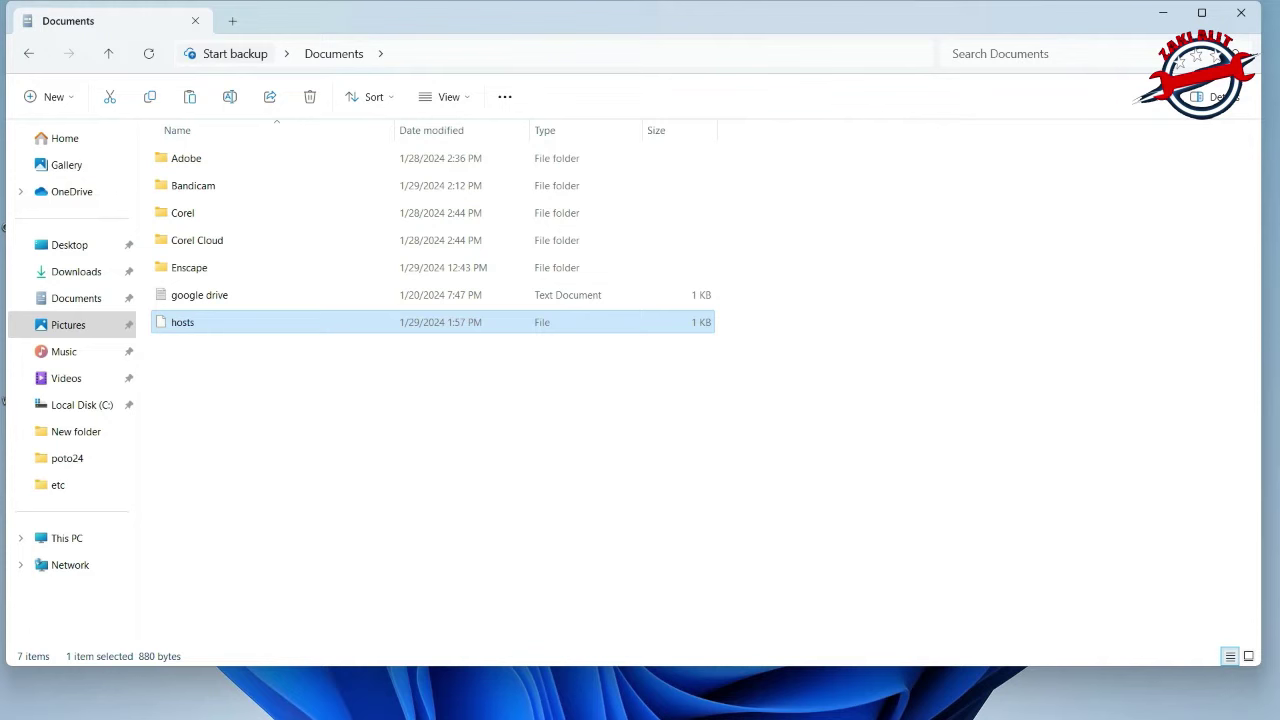
Open the Documents copy of hosts with Notepad.
right_click(185, 327)
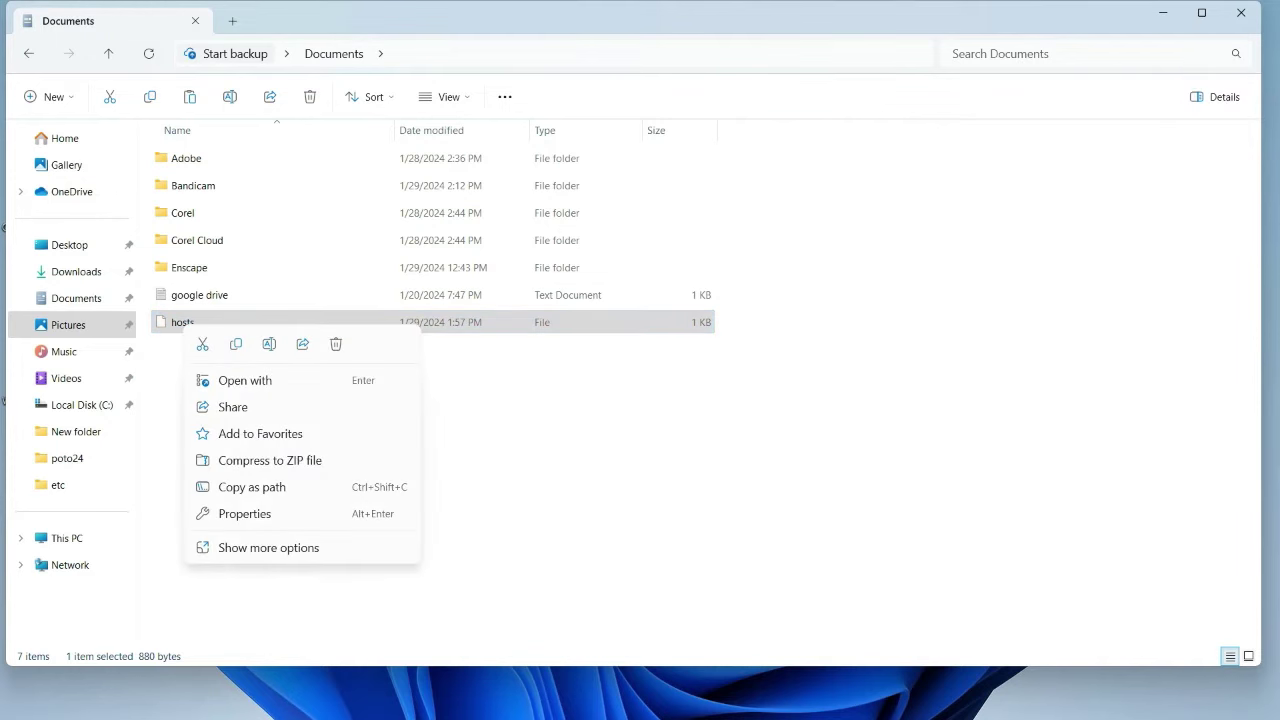
left_click(268, 547)
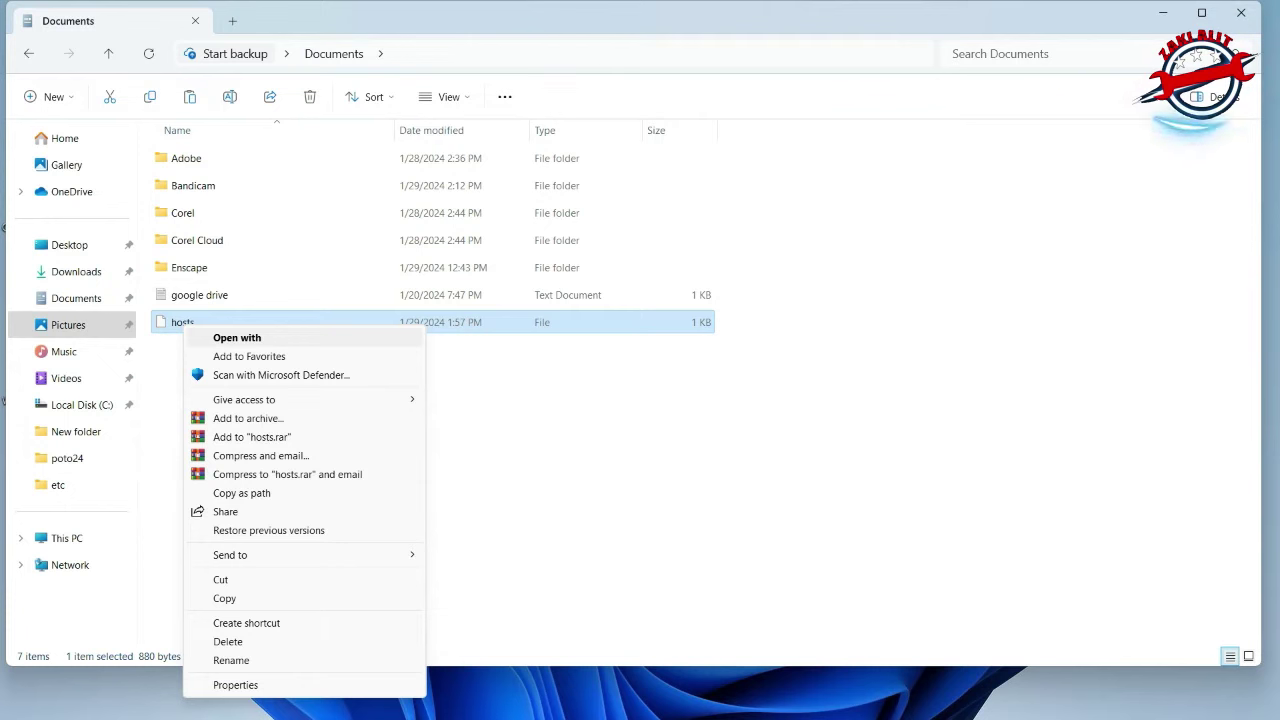
left_click(237, 337)
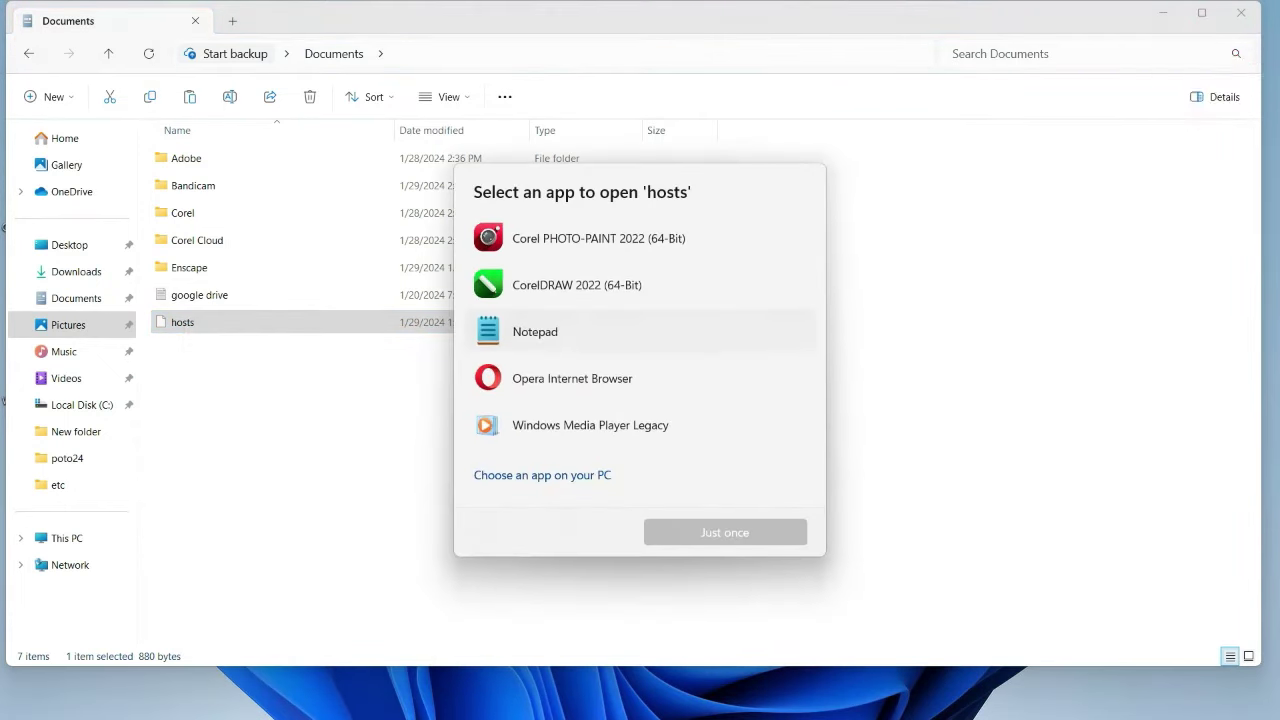
left_click(535, 331)
Delete the two 127.0.0.1 enscape3d.com lines at the end of hosts.
left_click(724, 532)
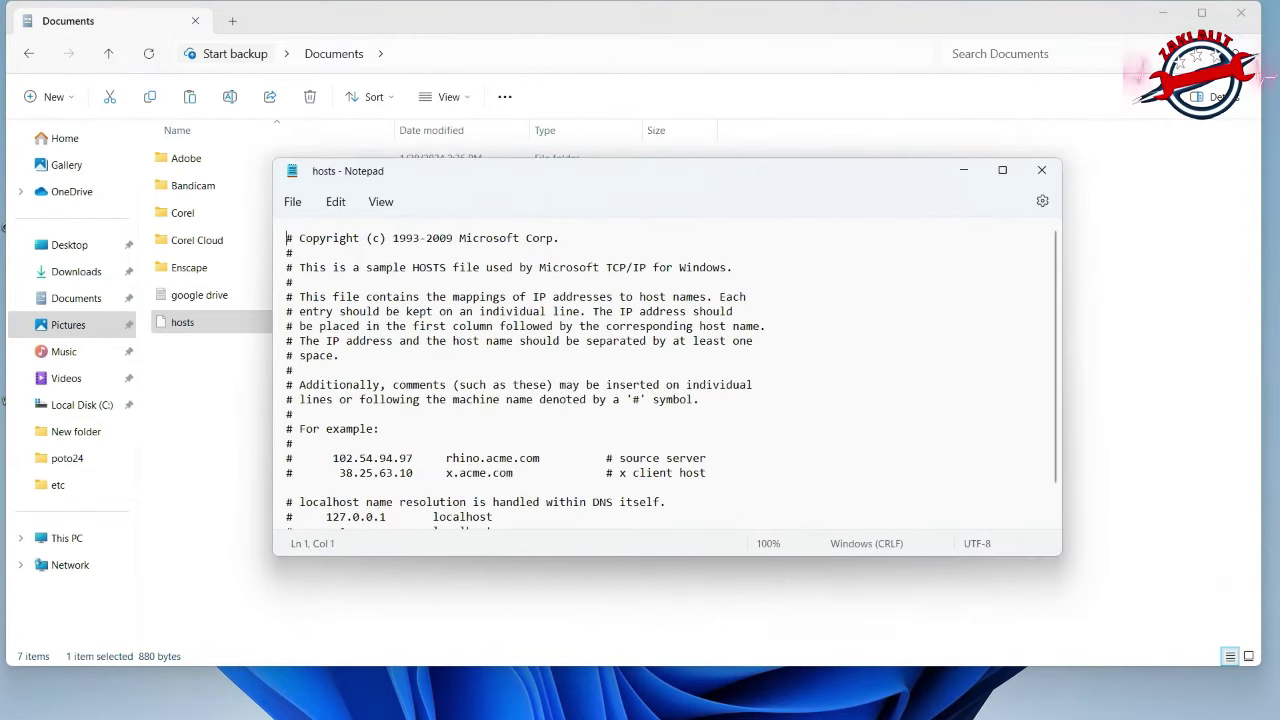
scroll(670, 380, "down", 1)
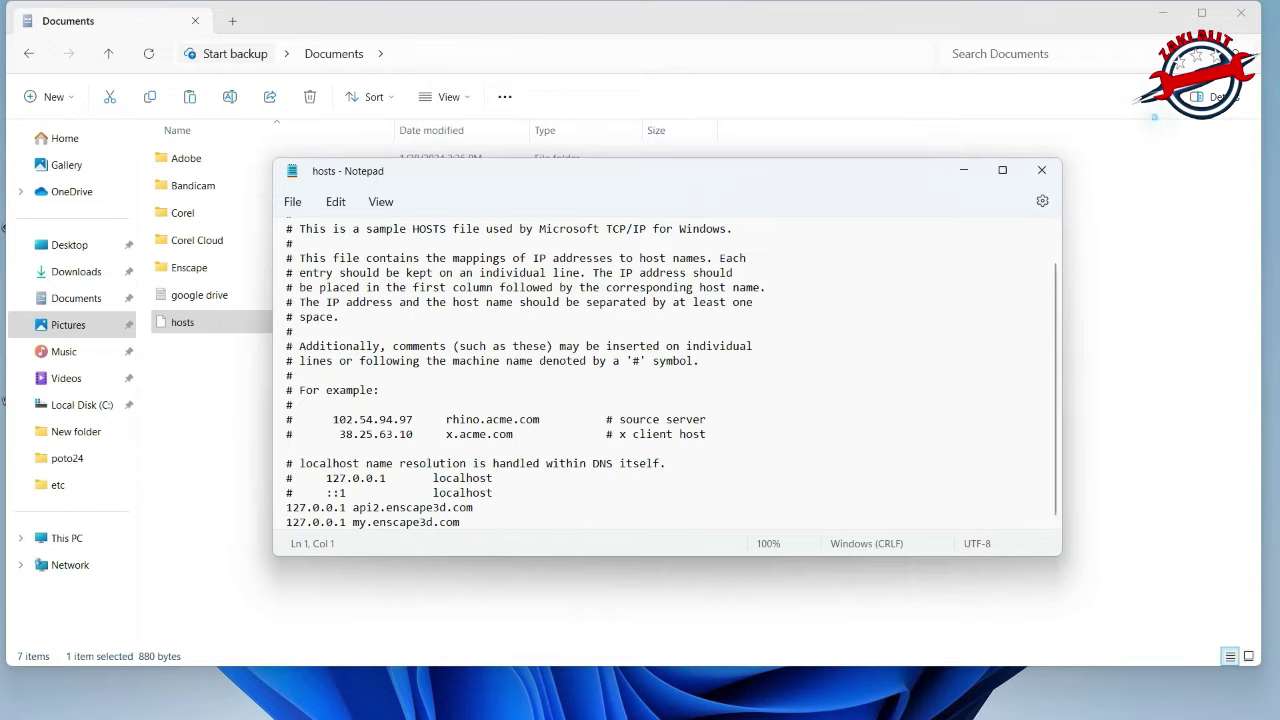
left_click_drag(300, 507, 460, 522)
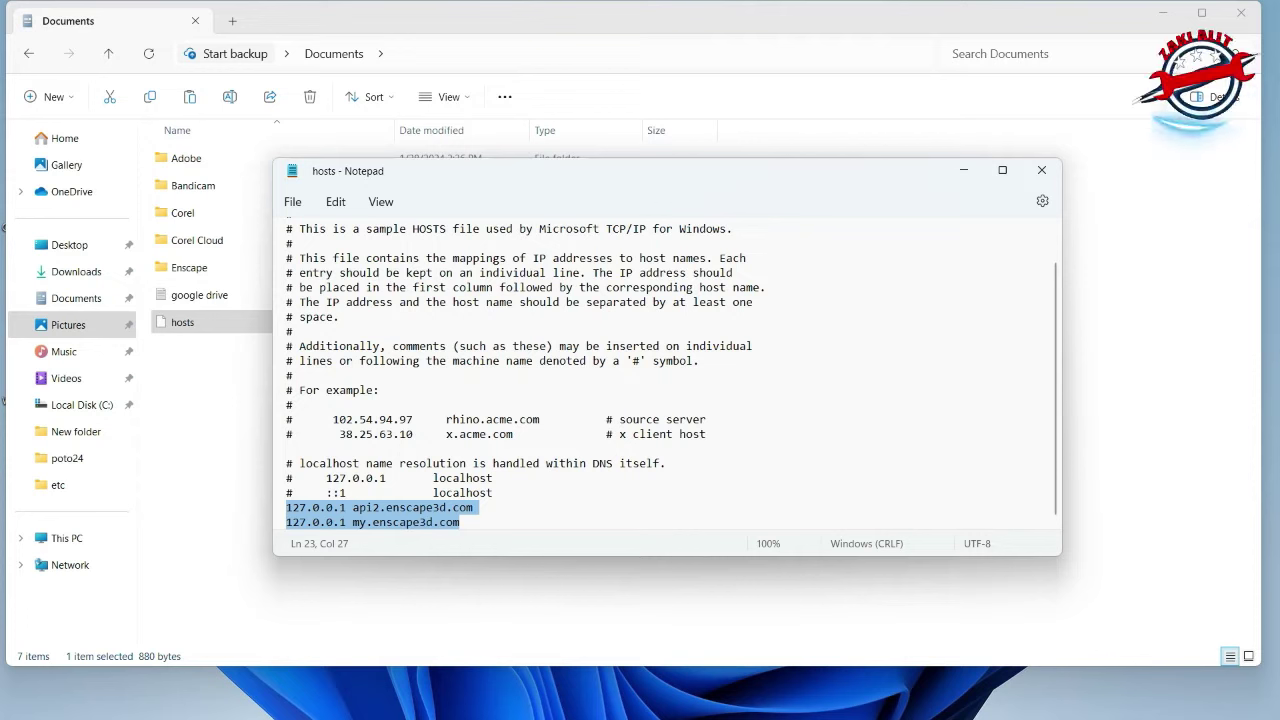
key("Delete")
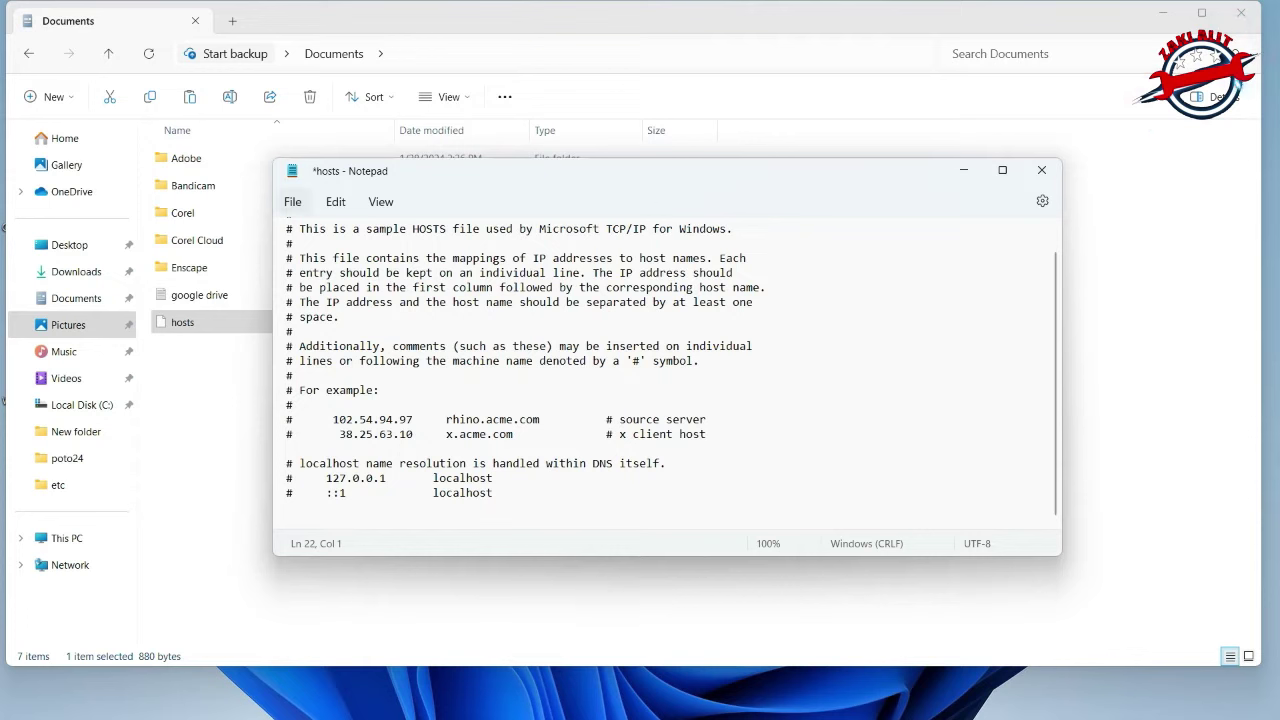
Save the edited hosts file and close Notepad.
left_click(292, 201)
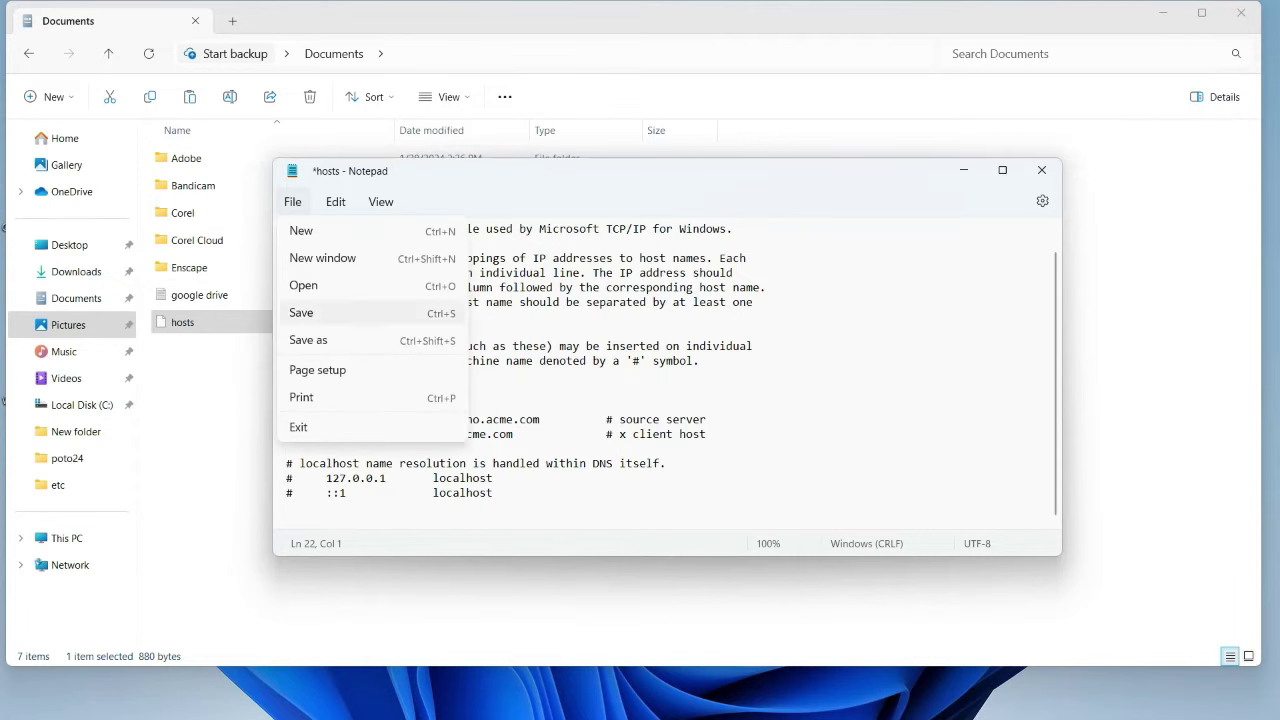
left_click(301, 312)
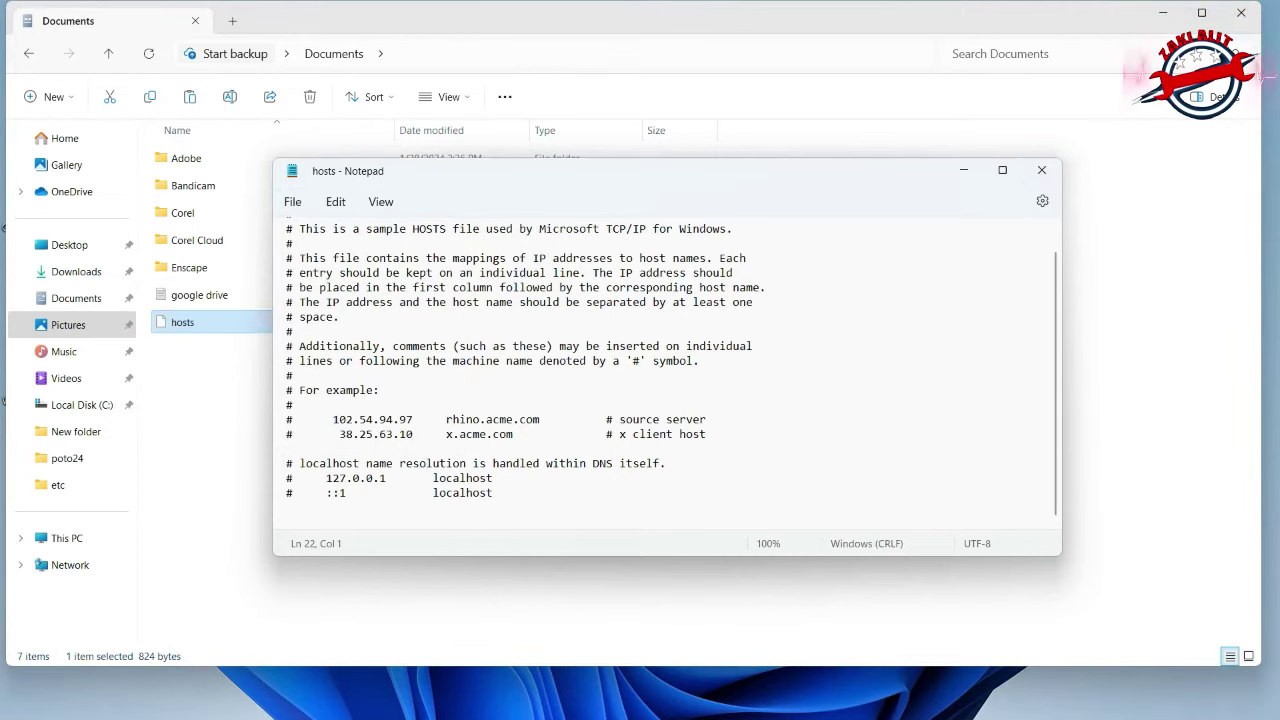
left_click(1041, 170)
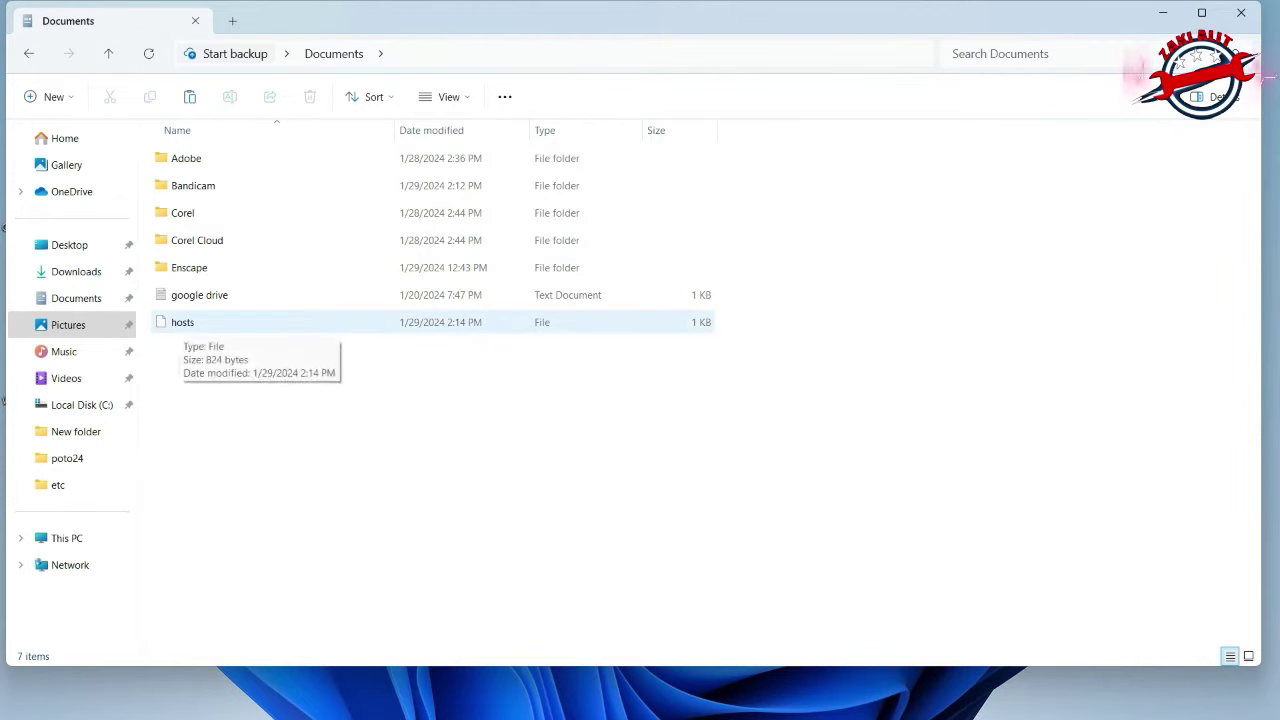
Copy the edited hosts file from Documents.
right_click(180, 322)
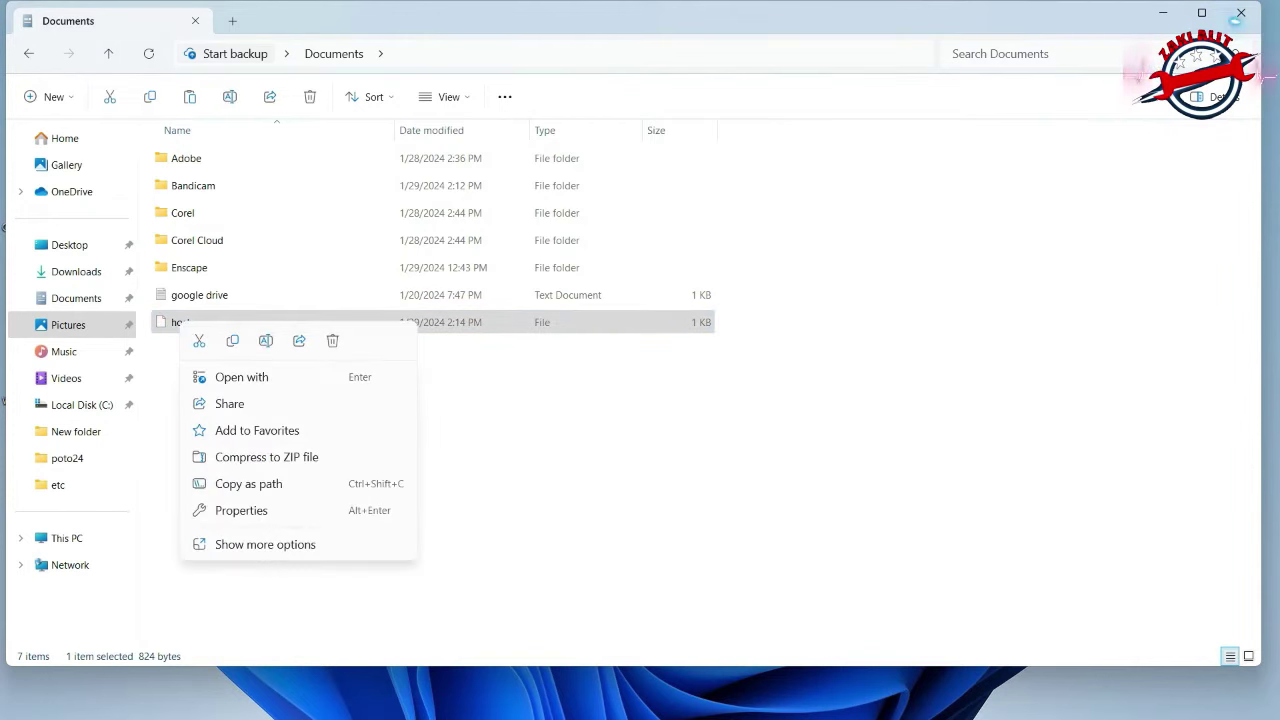
left_click(265, 544)
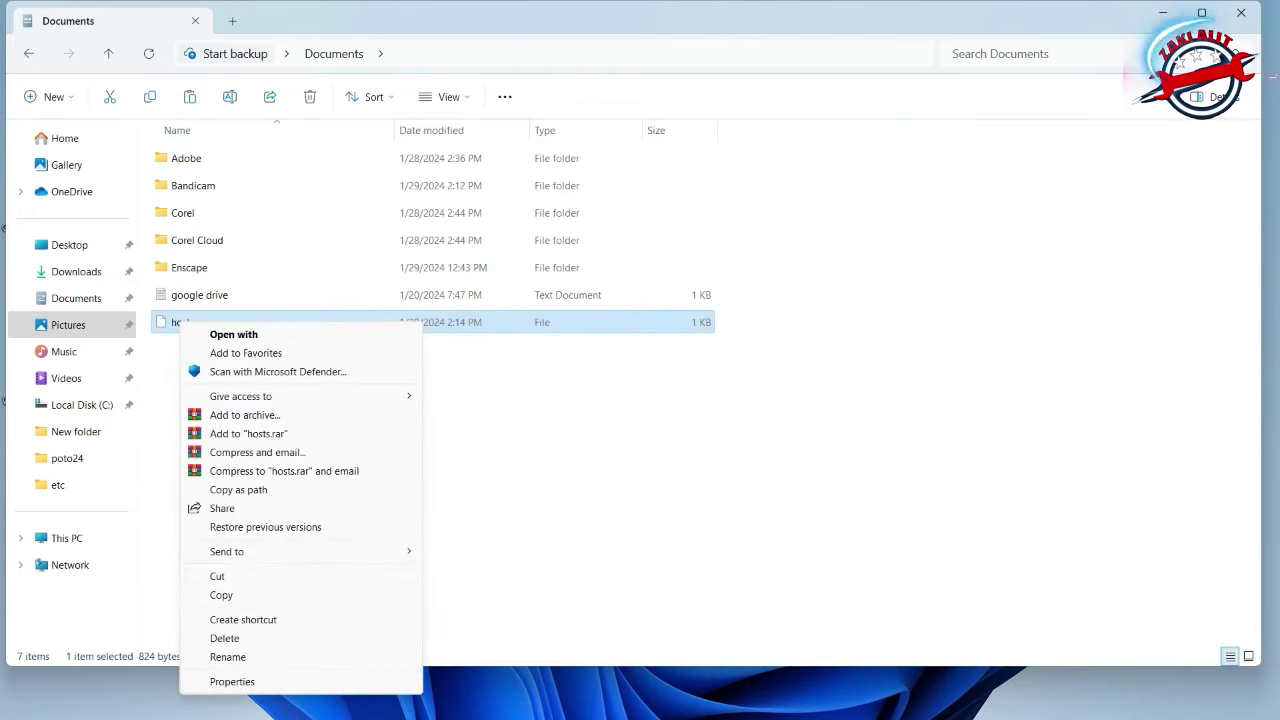
left_click(230, 595)
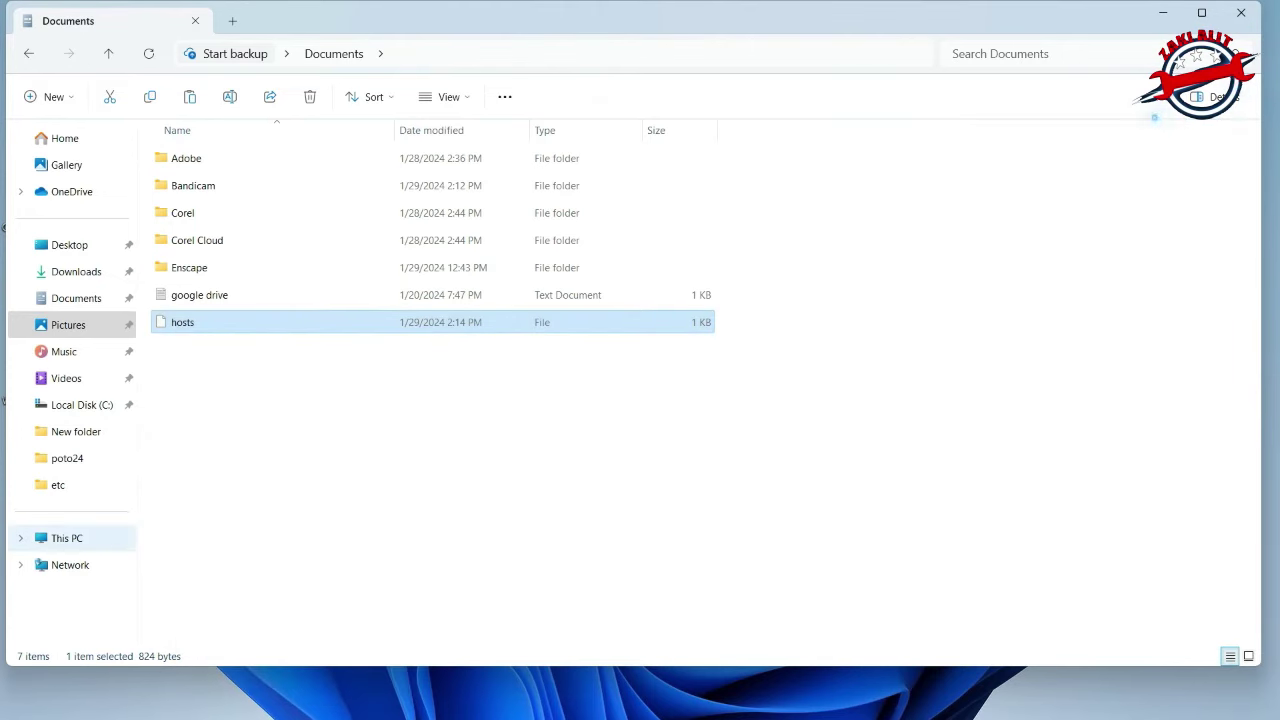
Go back to C:\Windows\System32\drivers\etc on Local Disk (C:).
left_click(82, 404)
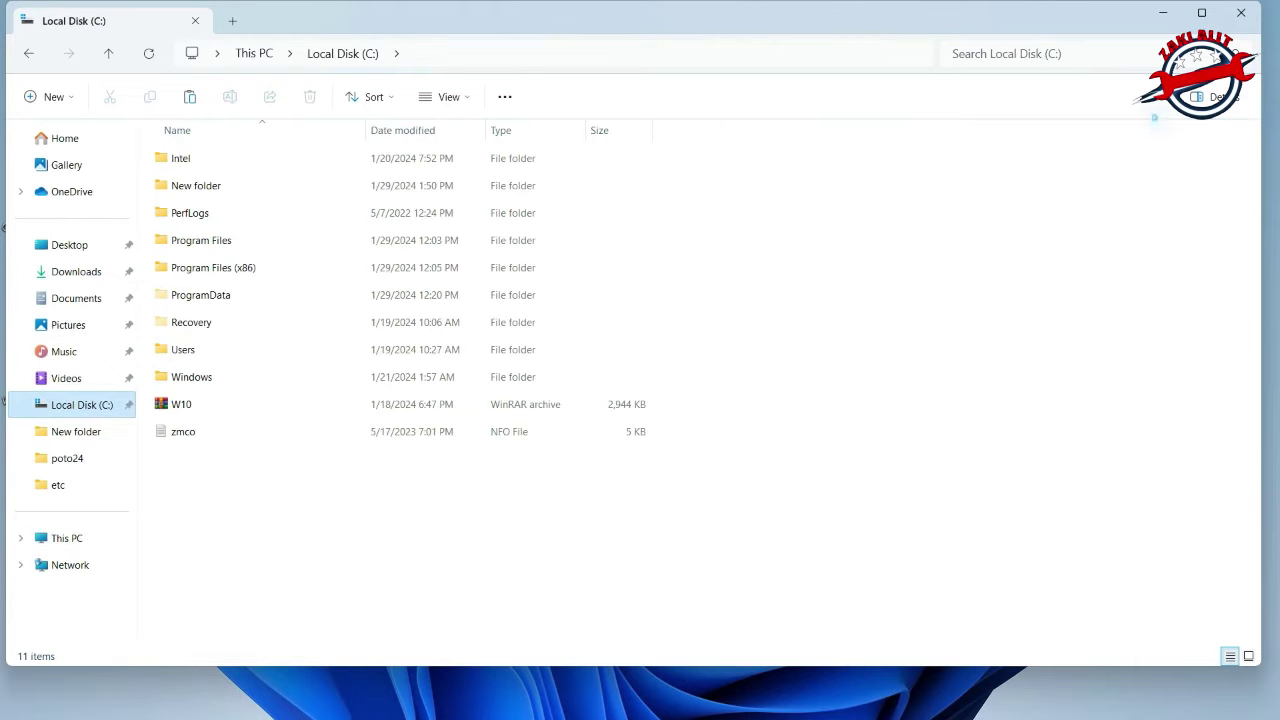
double_click(191, 376)
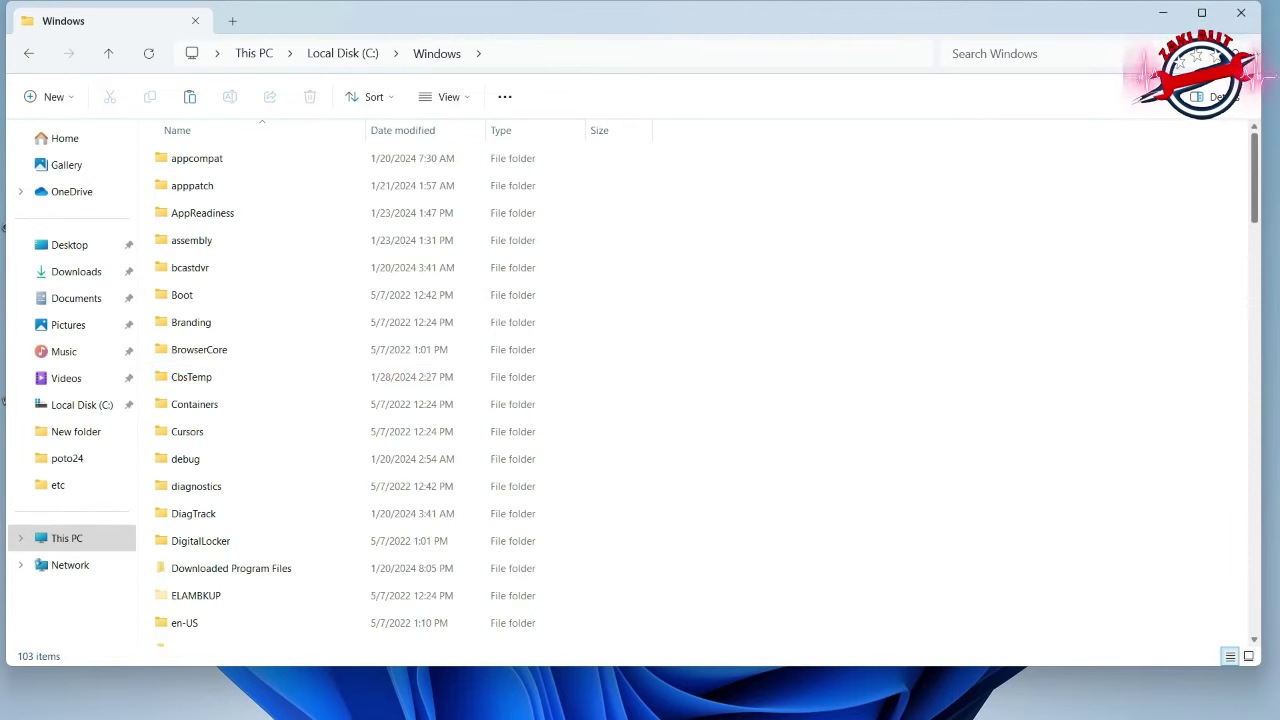
scroll(345, 400, "down", 1)
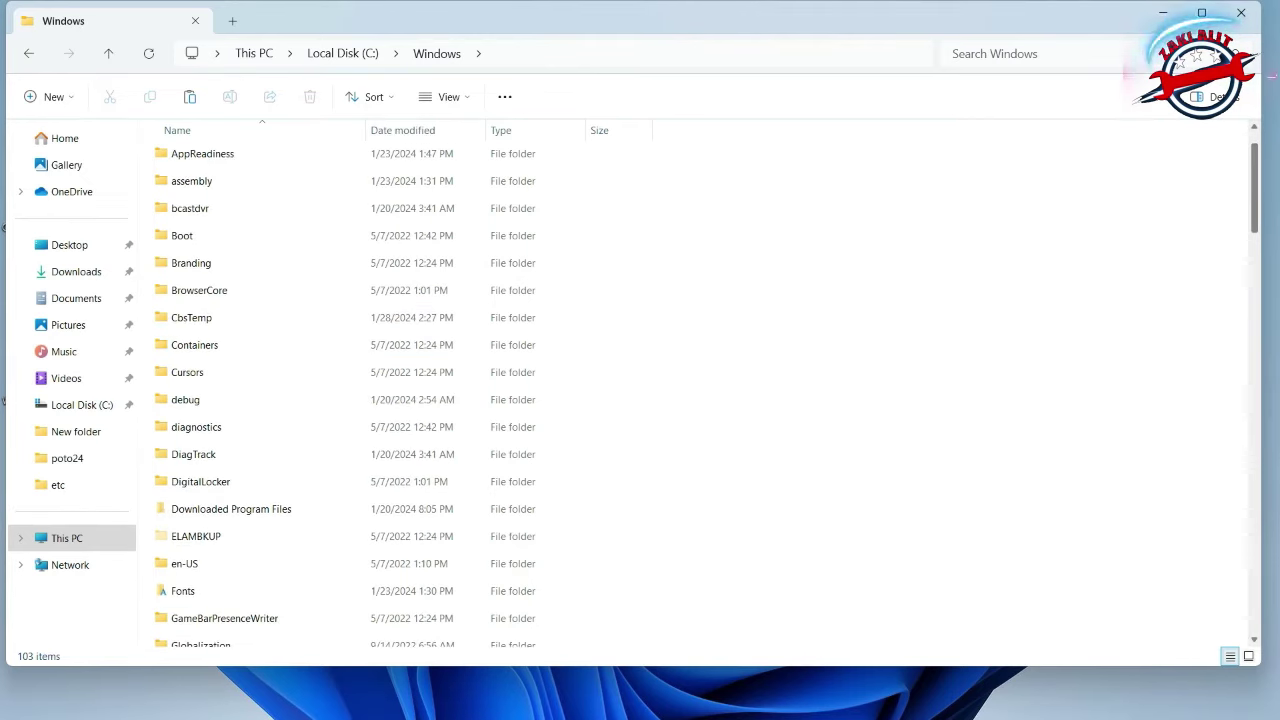
scroll(345, 400, "down", 4)
scroll(345, 400, "down", 2)
scroll(345, 400, "down", 2)
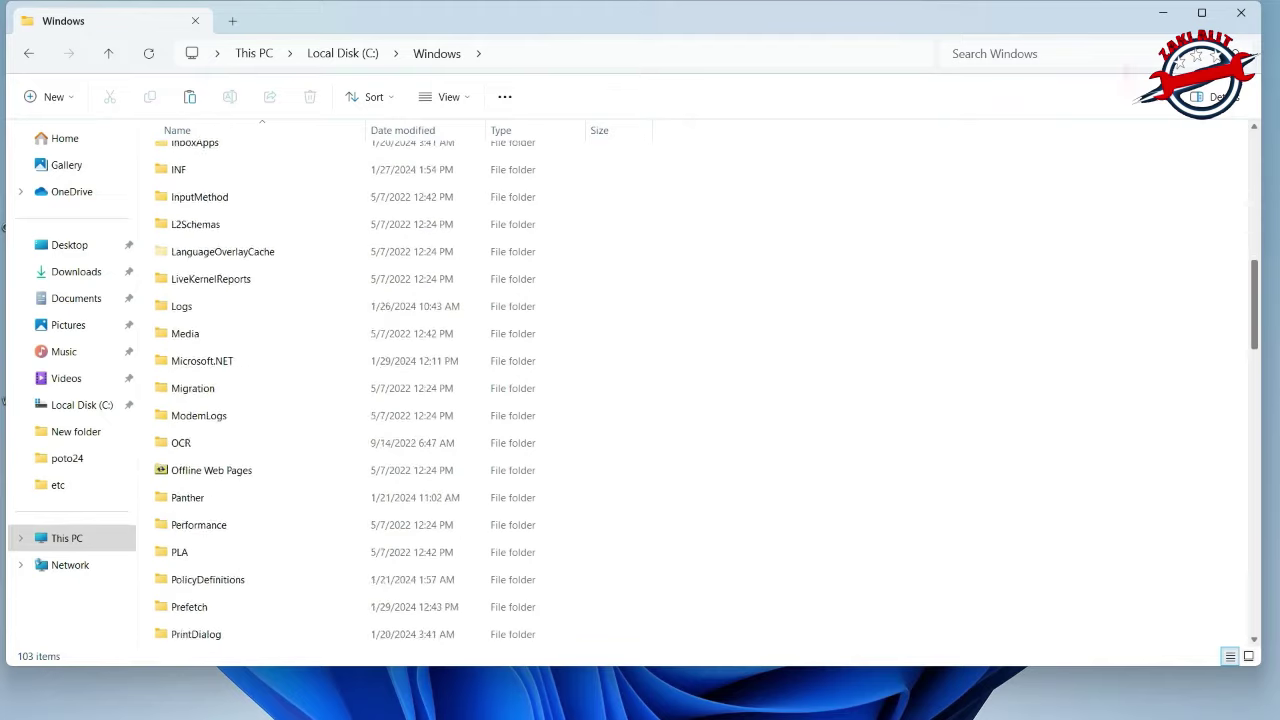
scroll(345, 400, "down", 3)
scroll(345, 400, "down", 1)
scroll(345, 400, "down", 1)
scroll(345, 400, "down", 1)
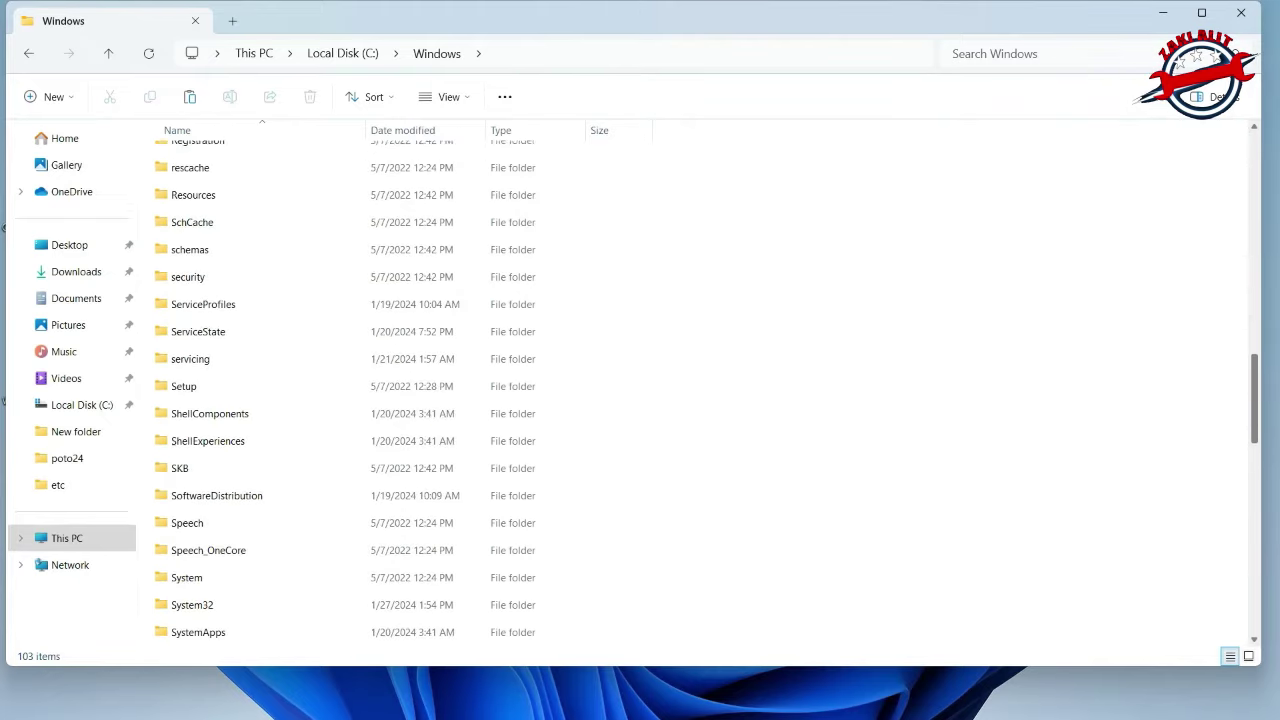
scroll(345, 400, "down", 1)
scroll(345, 400, "down", 1)
left_click(192, 514)
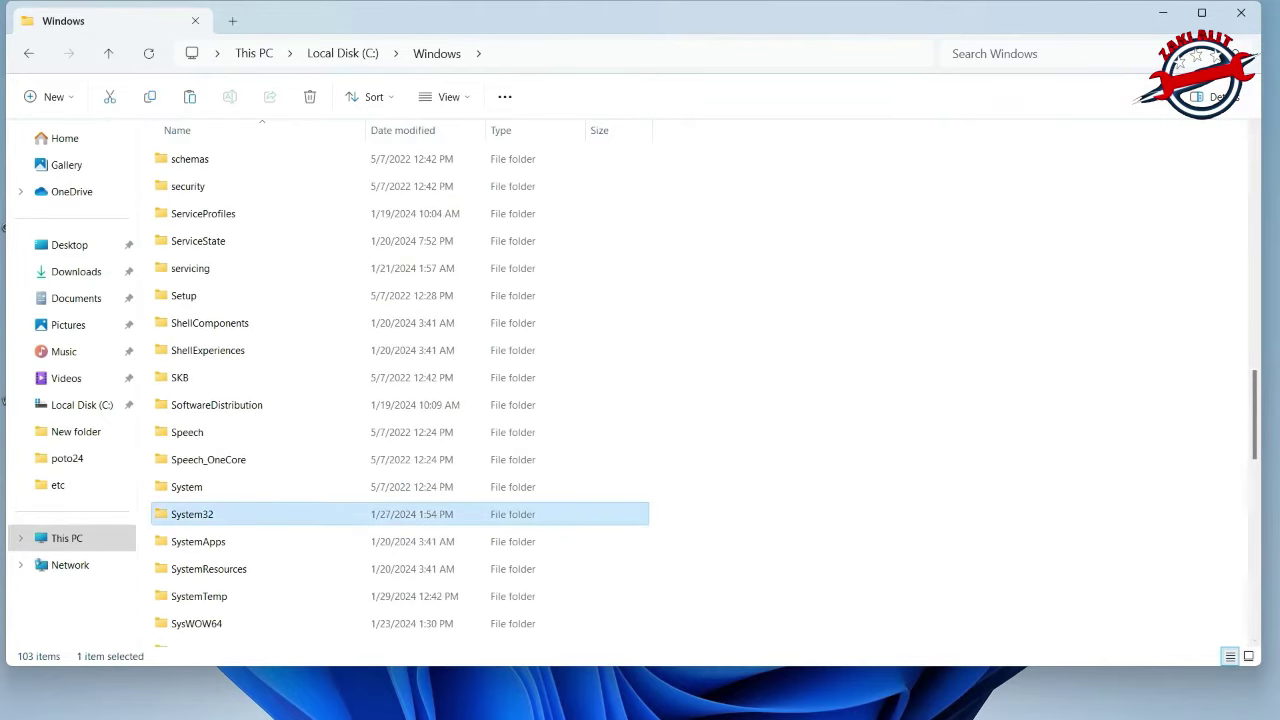
double_click(192, 514)
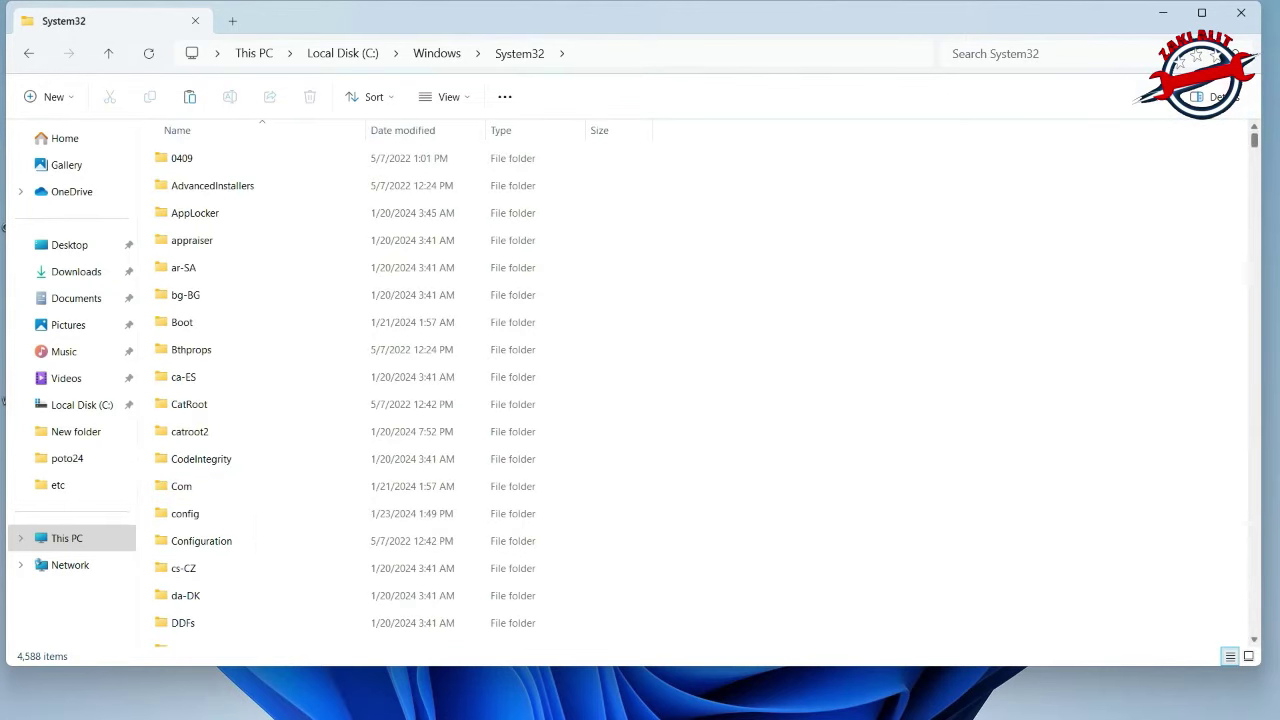
scroll(400, 390, "down", 4)
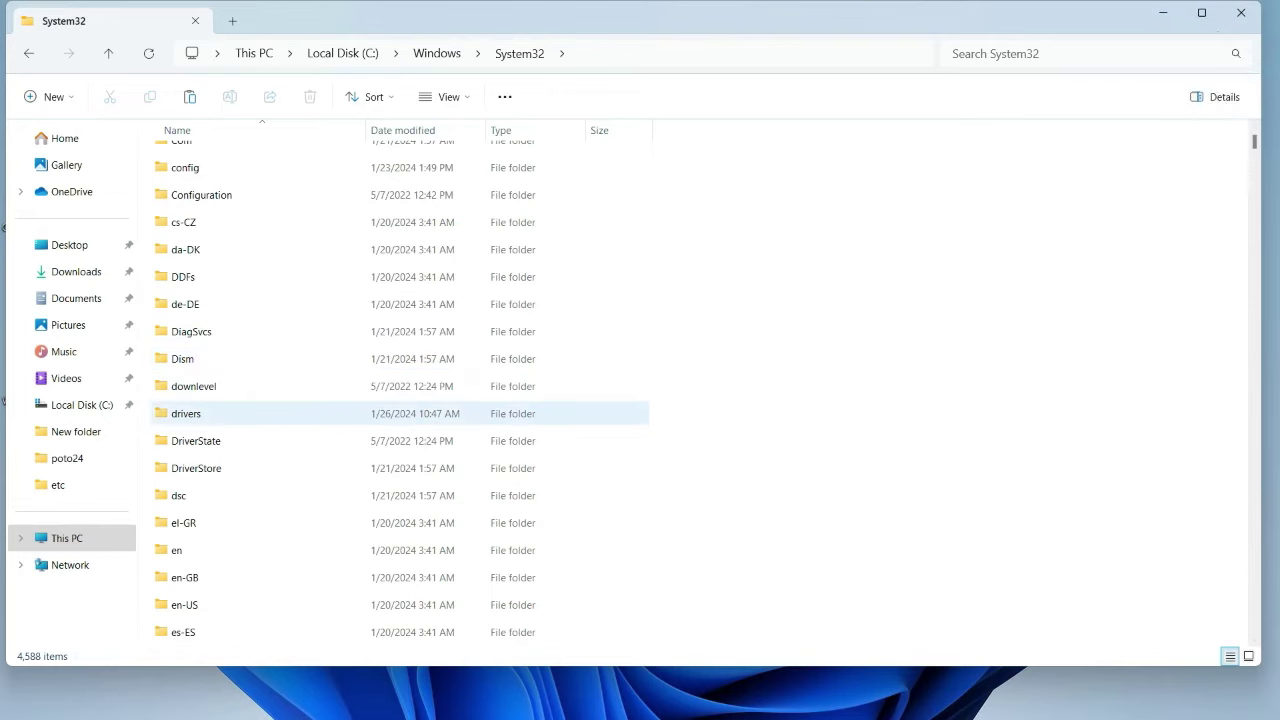
double_click(186, 413)
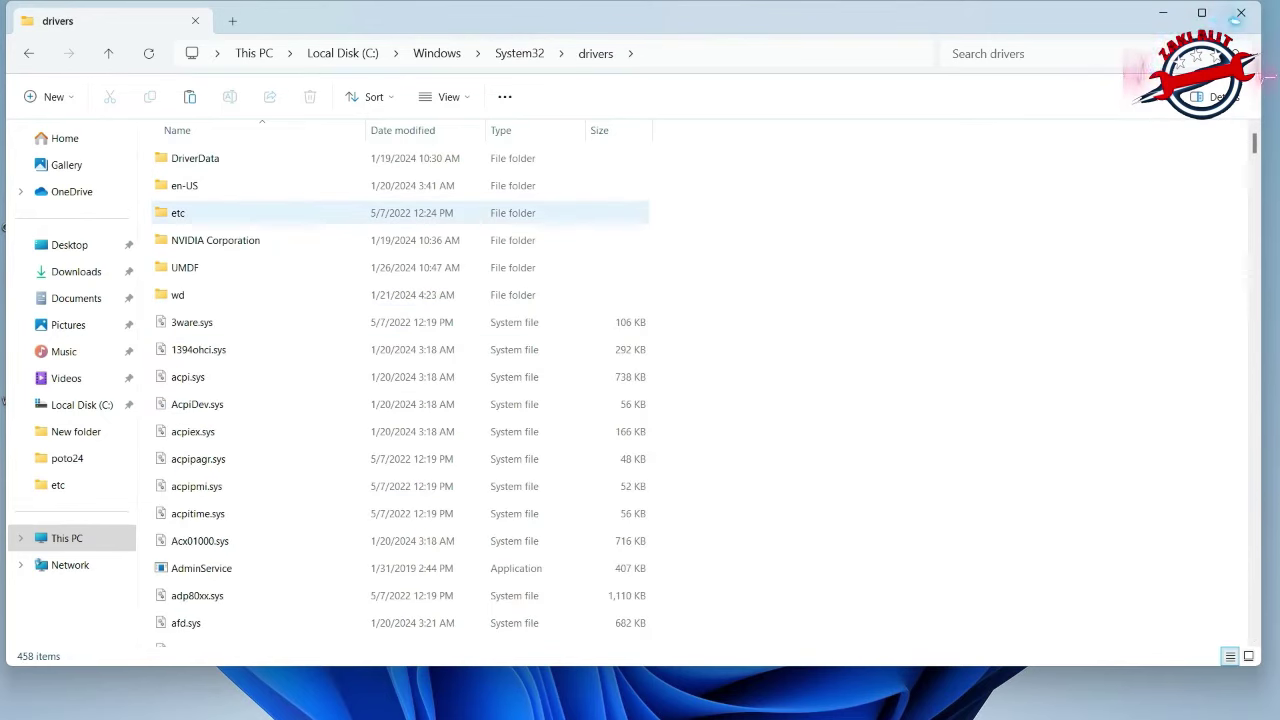
double_click(180, 213)
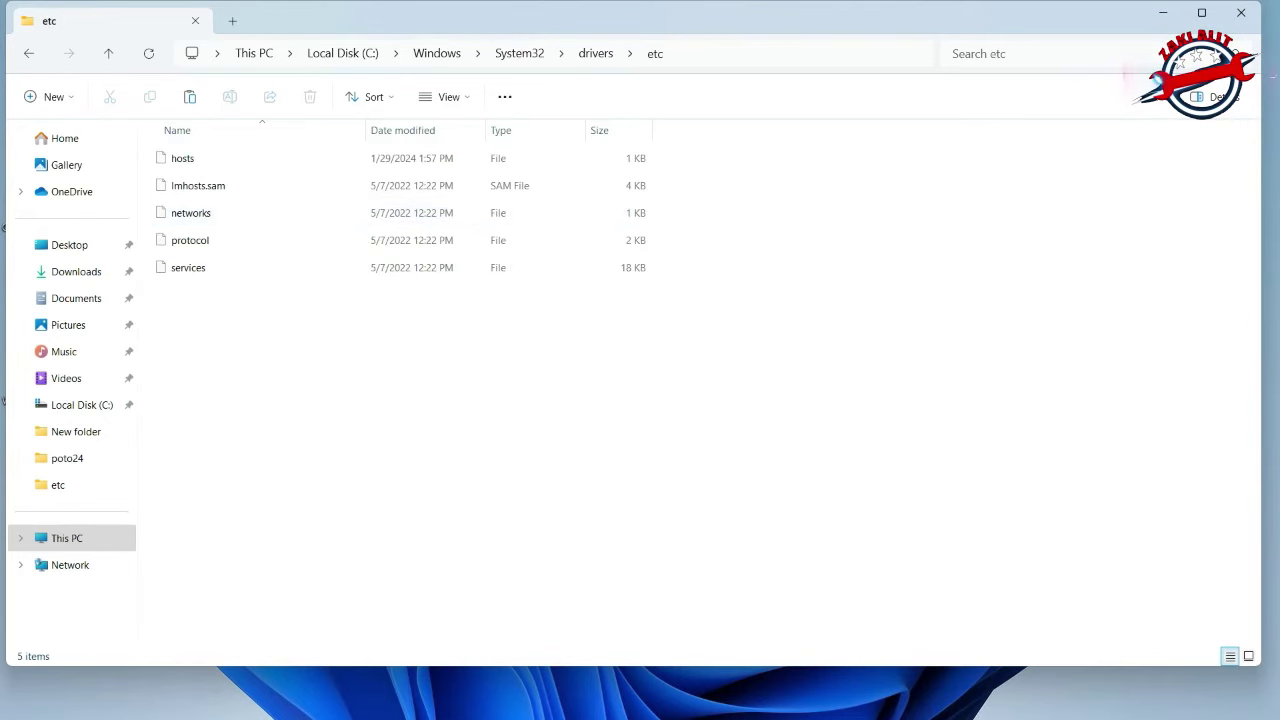
Paste the edited hosts into etc, replacing the original with administrator permission.
right_click(312, 352)
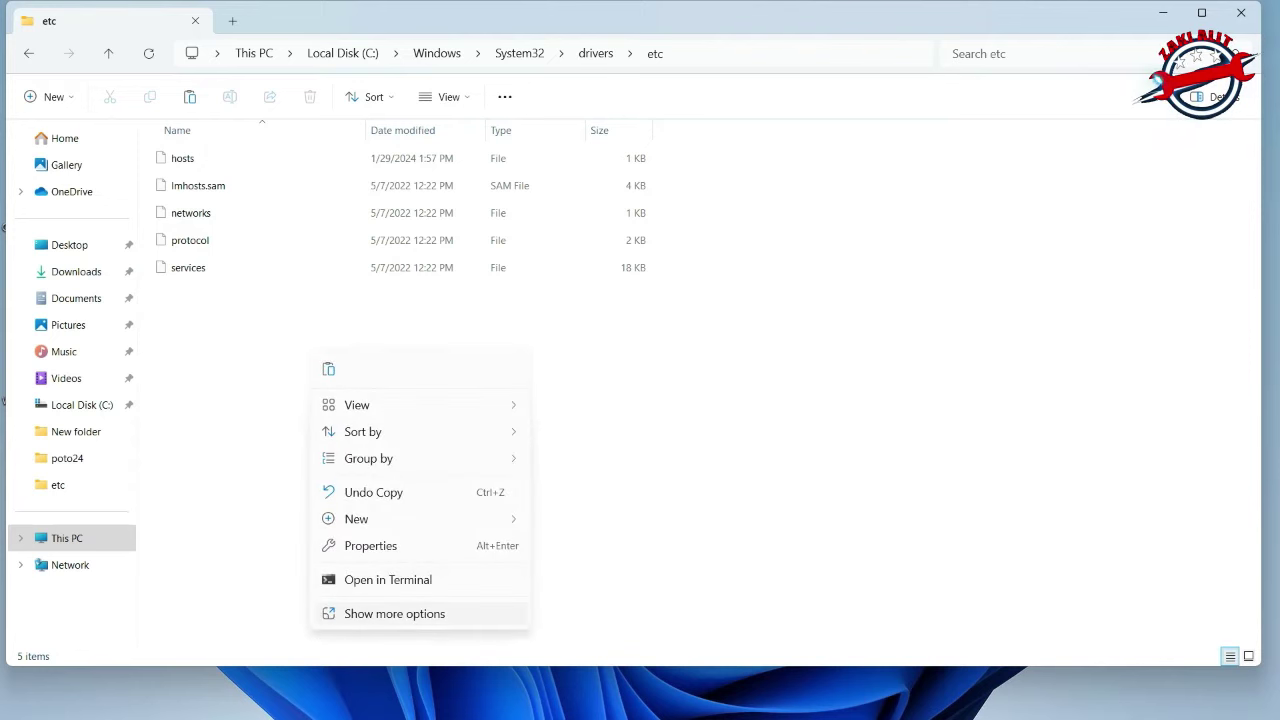
left_click(394, 613)
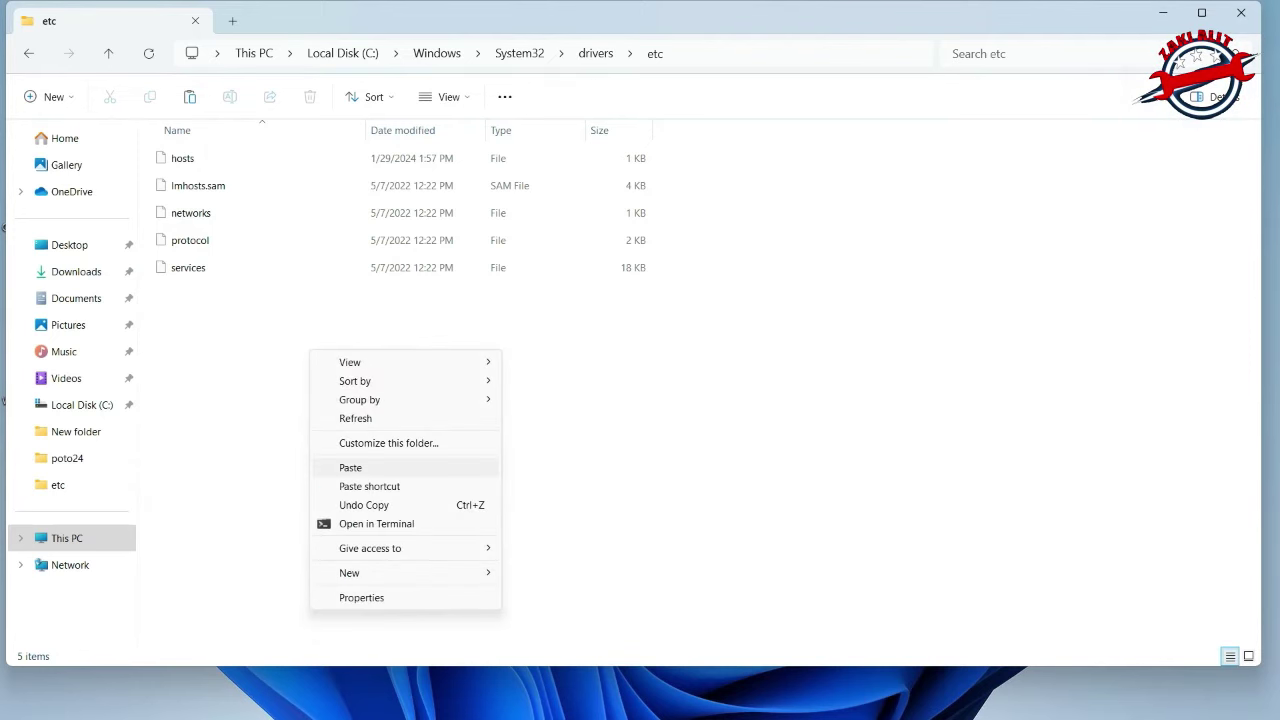
left_click(355, 467)
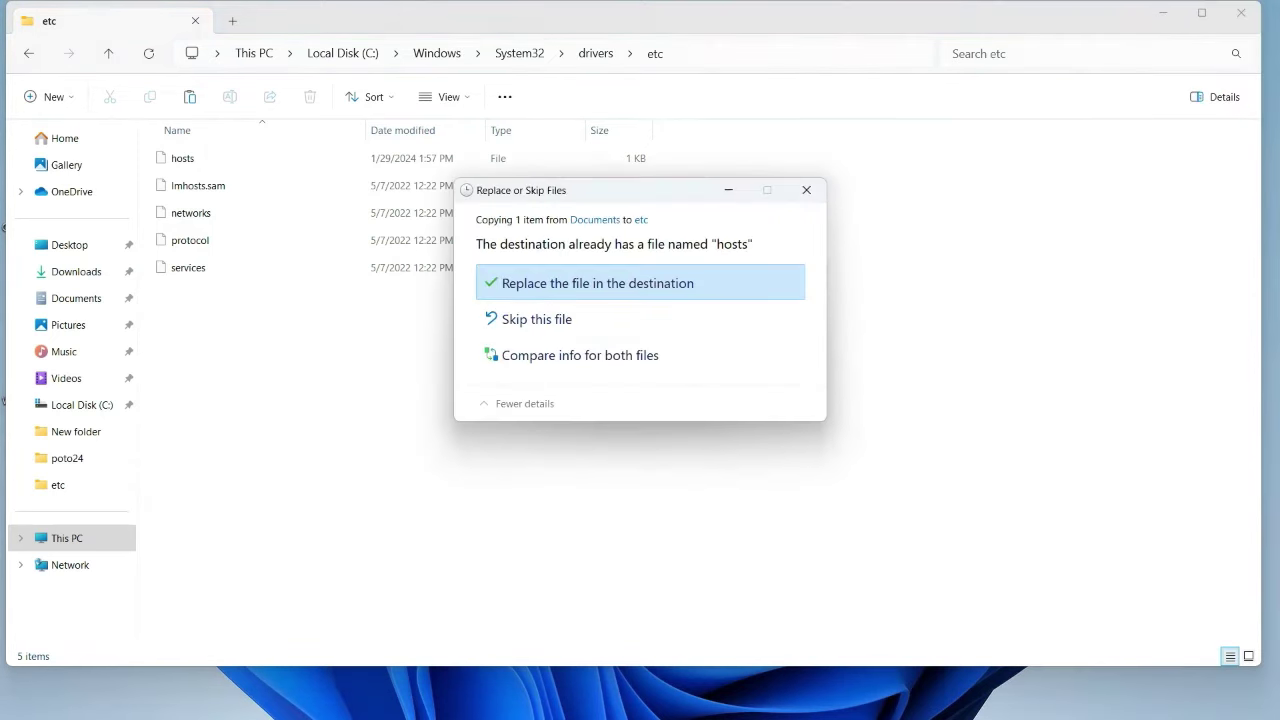
left_click(590, 283)
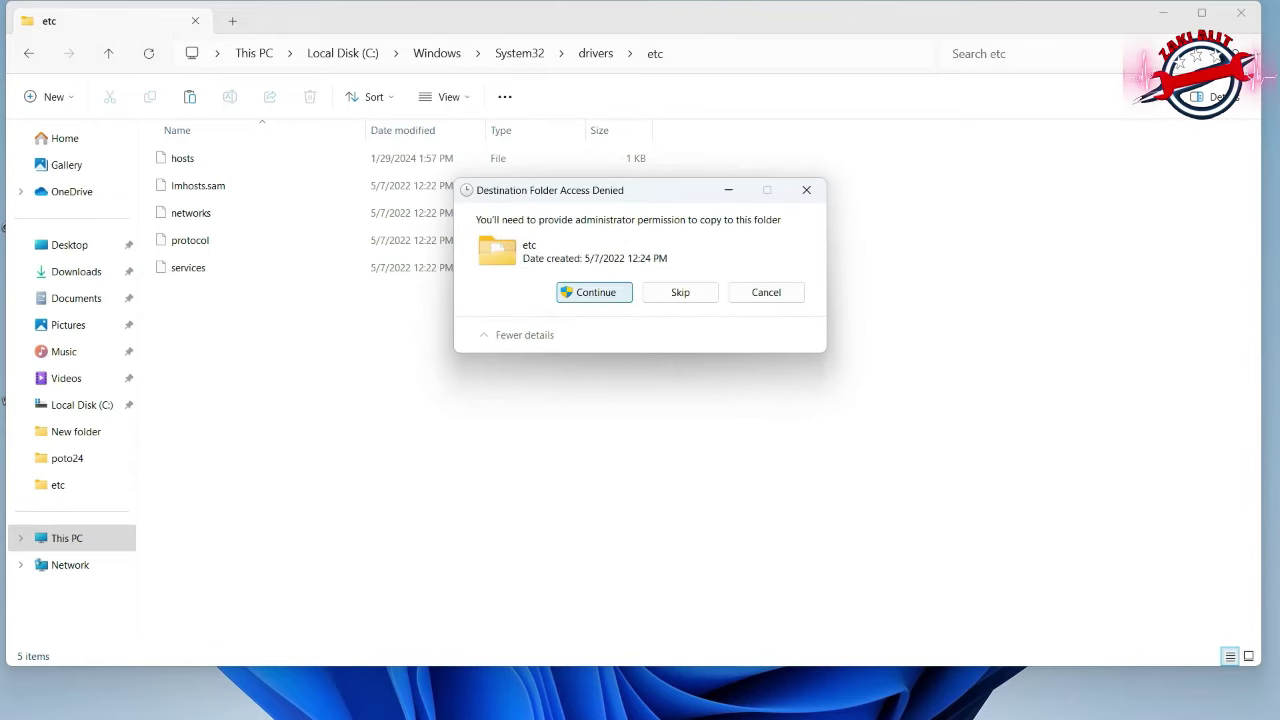
key("Return")
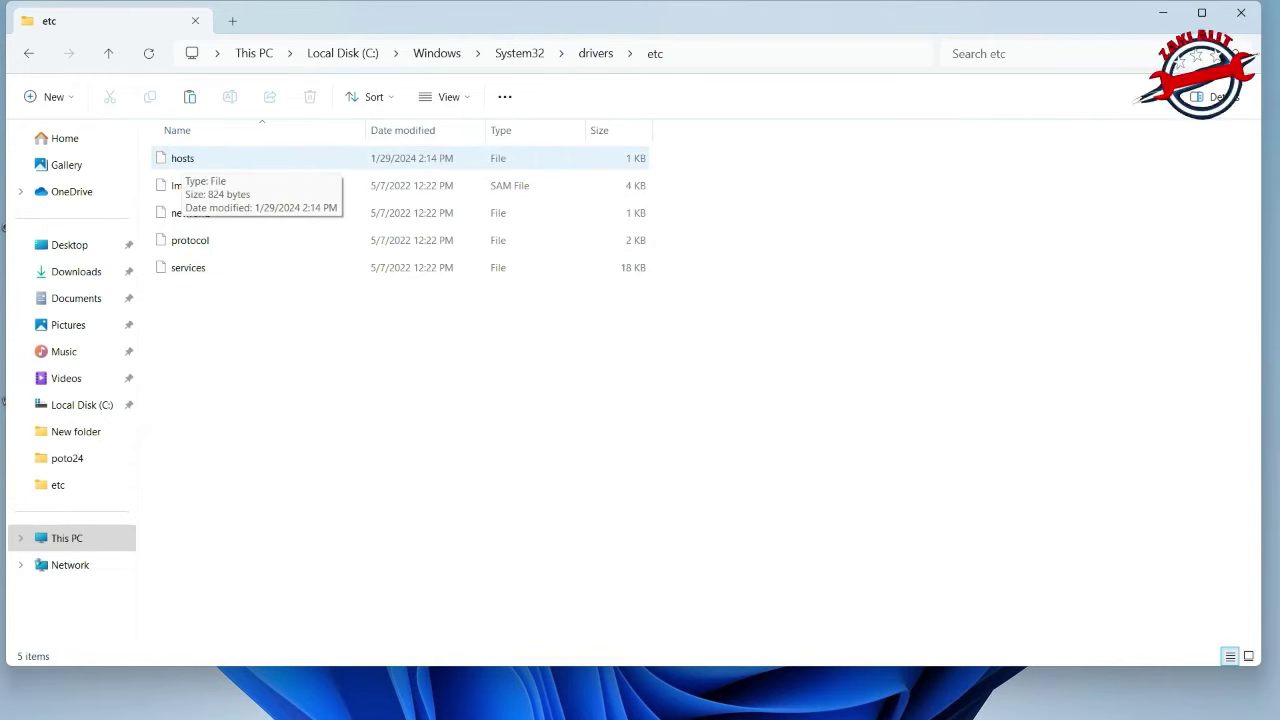
Archive the hosts file as hosts.rar in the etc folder.
left_click(183, 160)
right_click(183, 160)
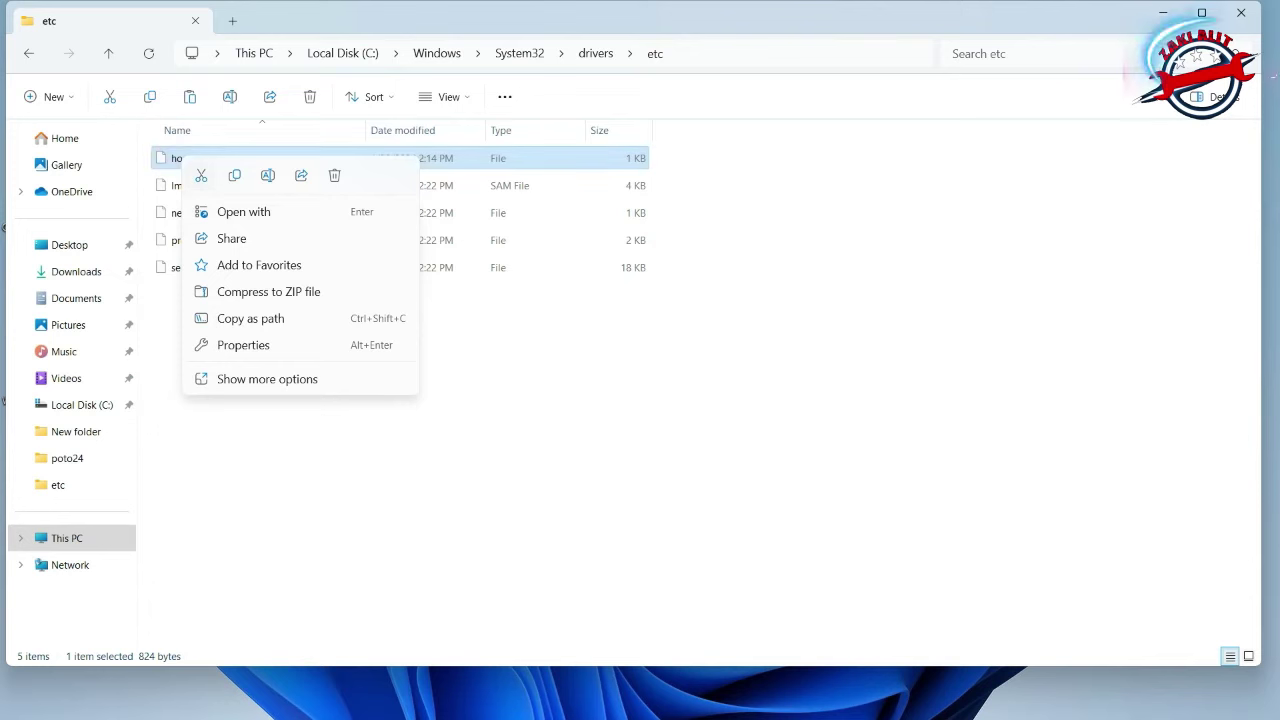
right_click(166, 163)
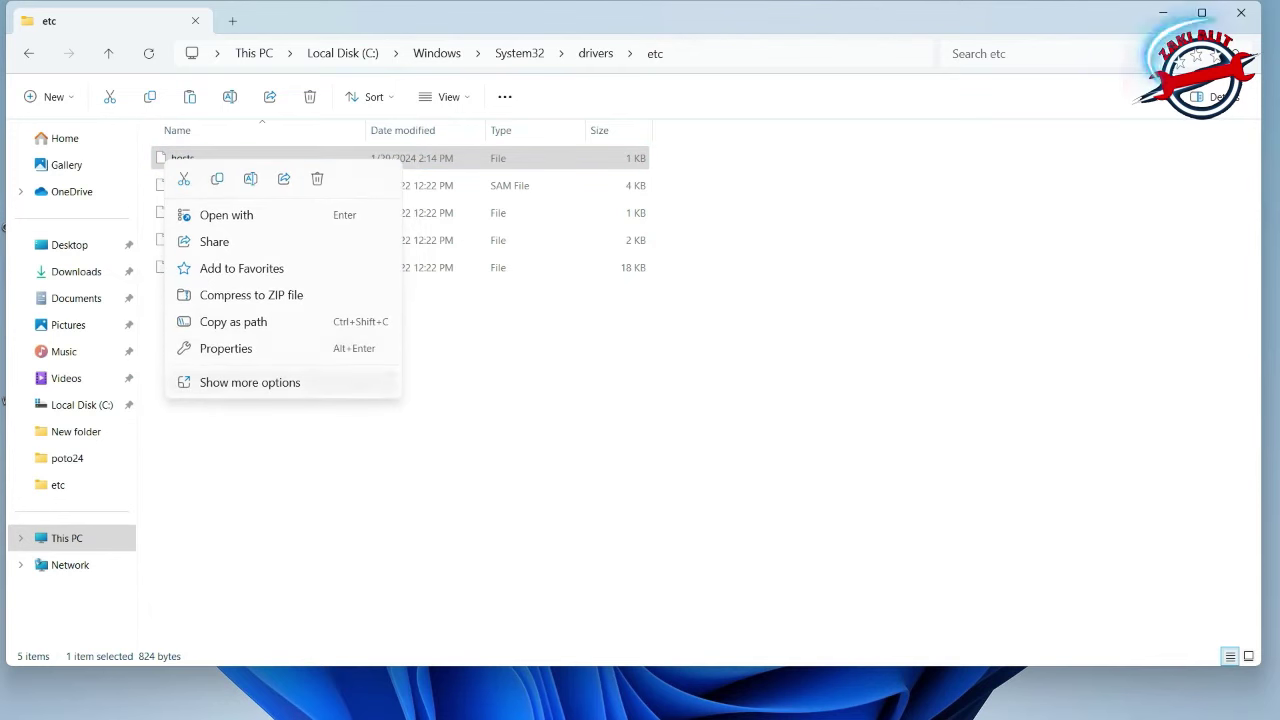
left_click(250, 382)
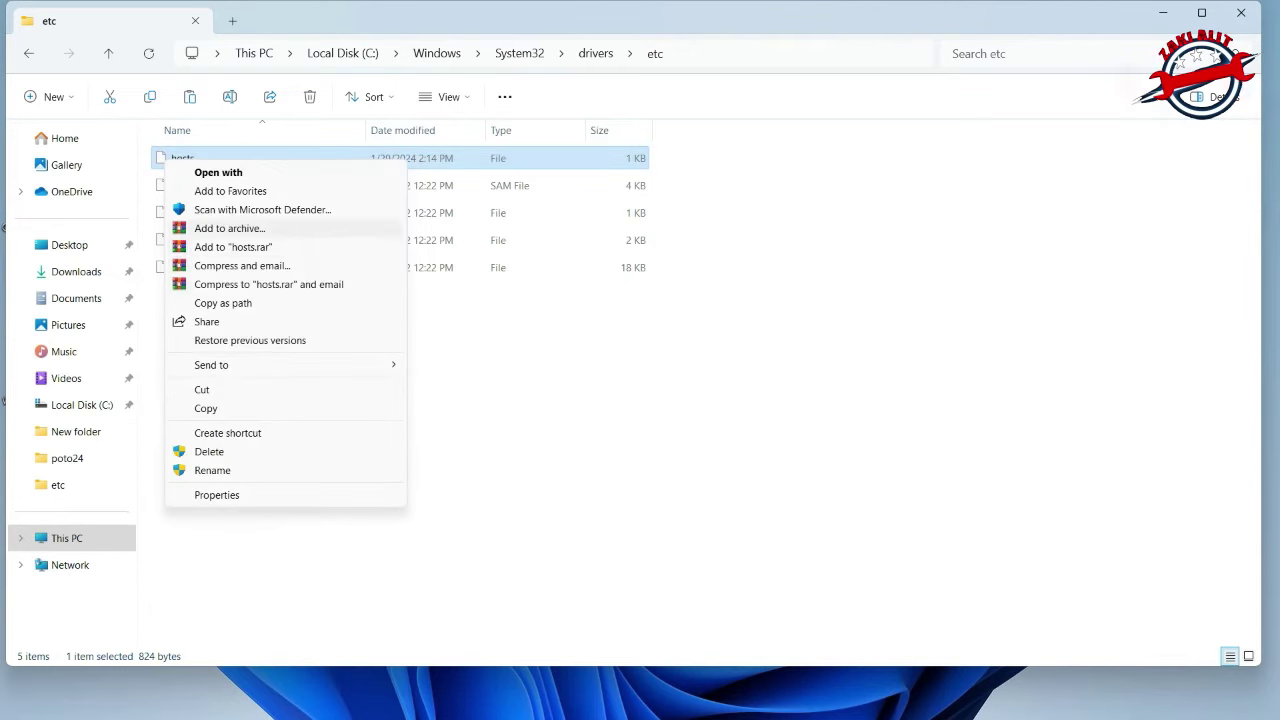
left_click(229, 228)
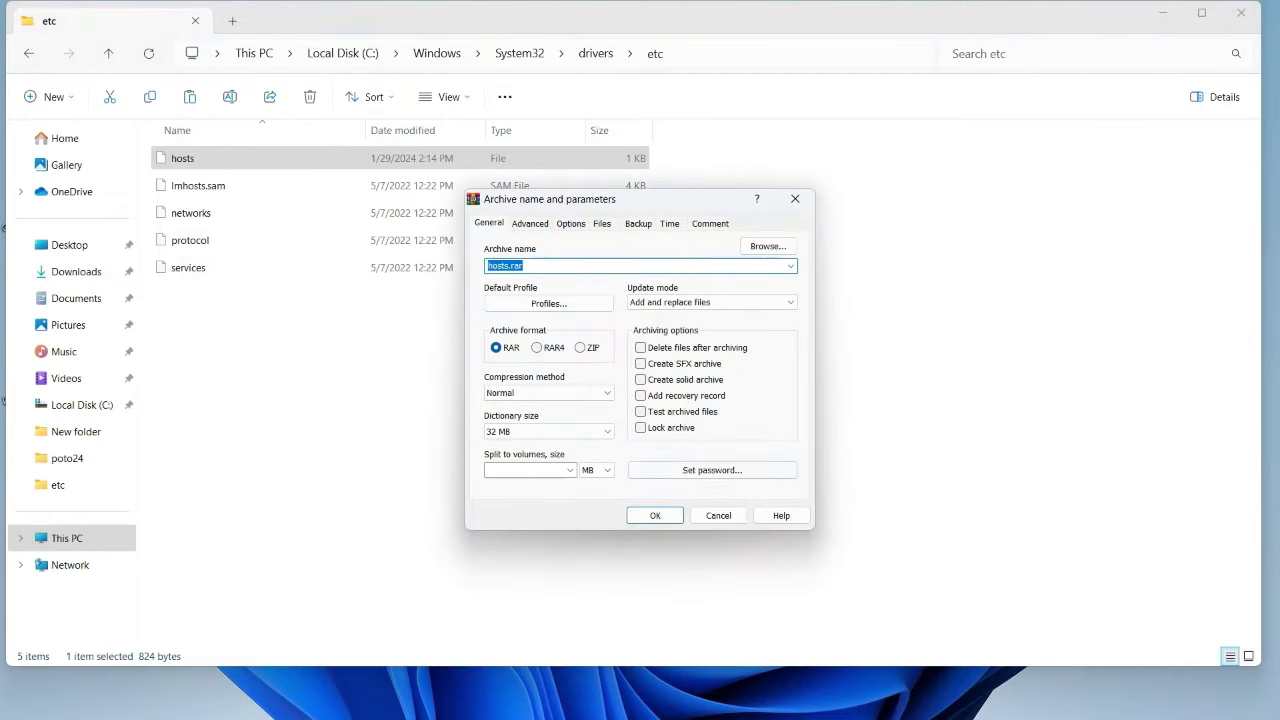
key("Return")
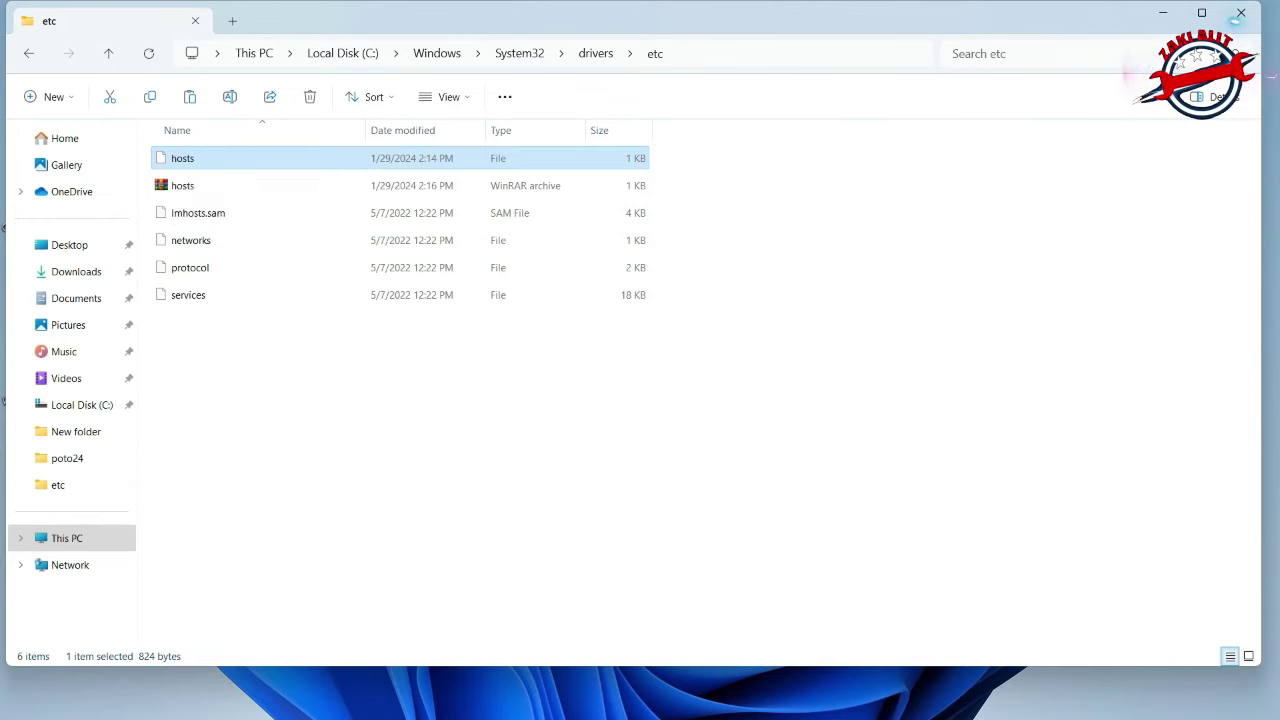
Delete the original hosts file, then Extract Here from the hosts archive.
right_click(183, 160)
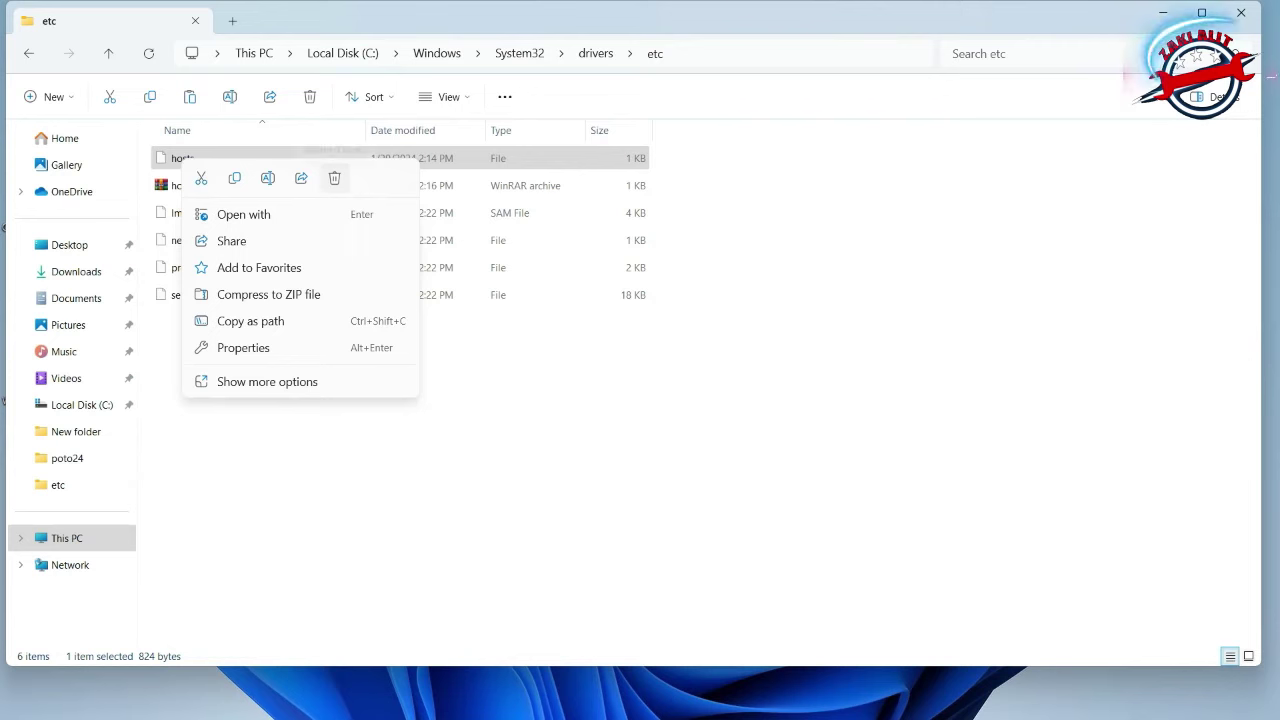
left_click(334, 178)
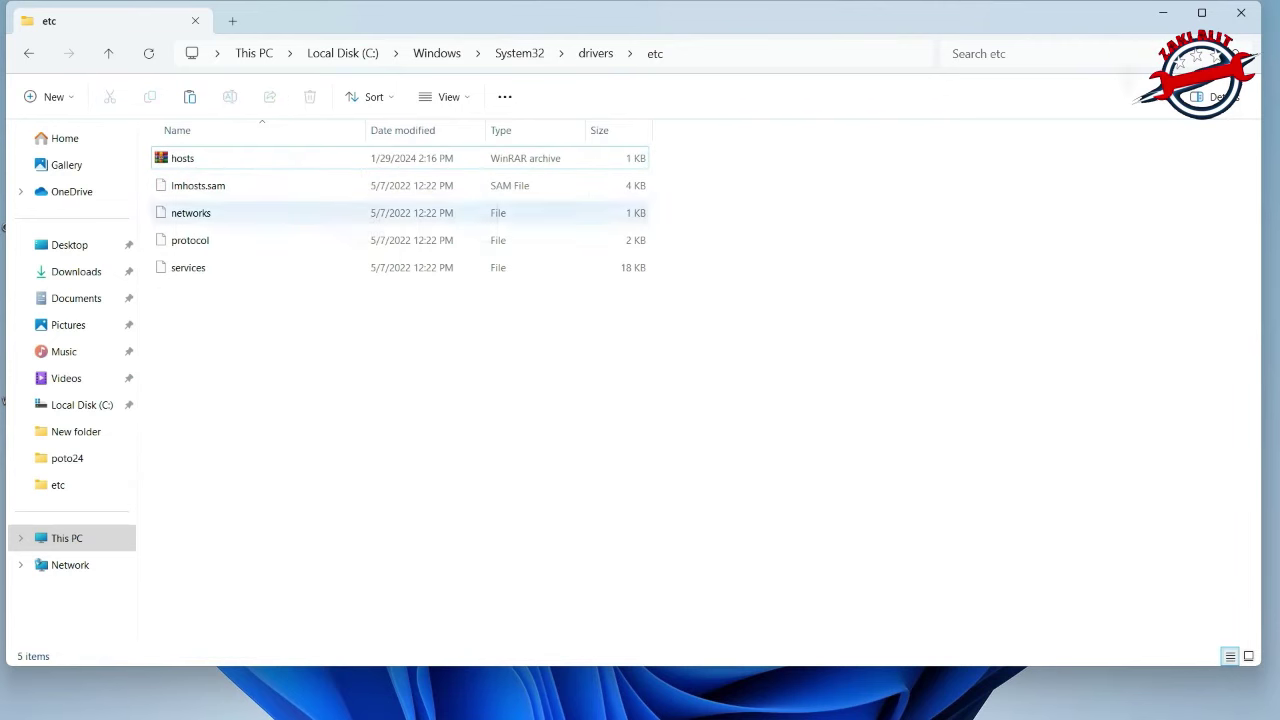
left_click(182, 158)
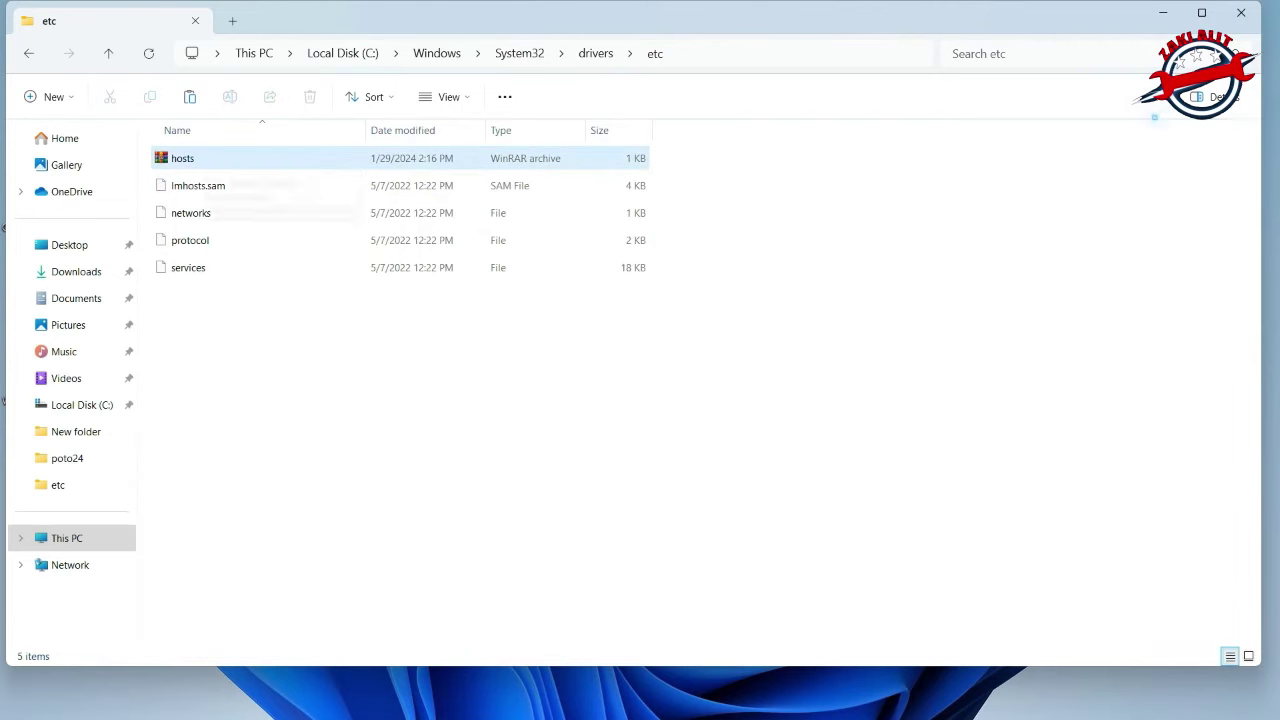
left_click(182, 160)
right_click(182, 160)
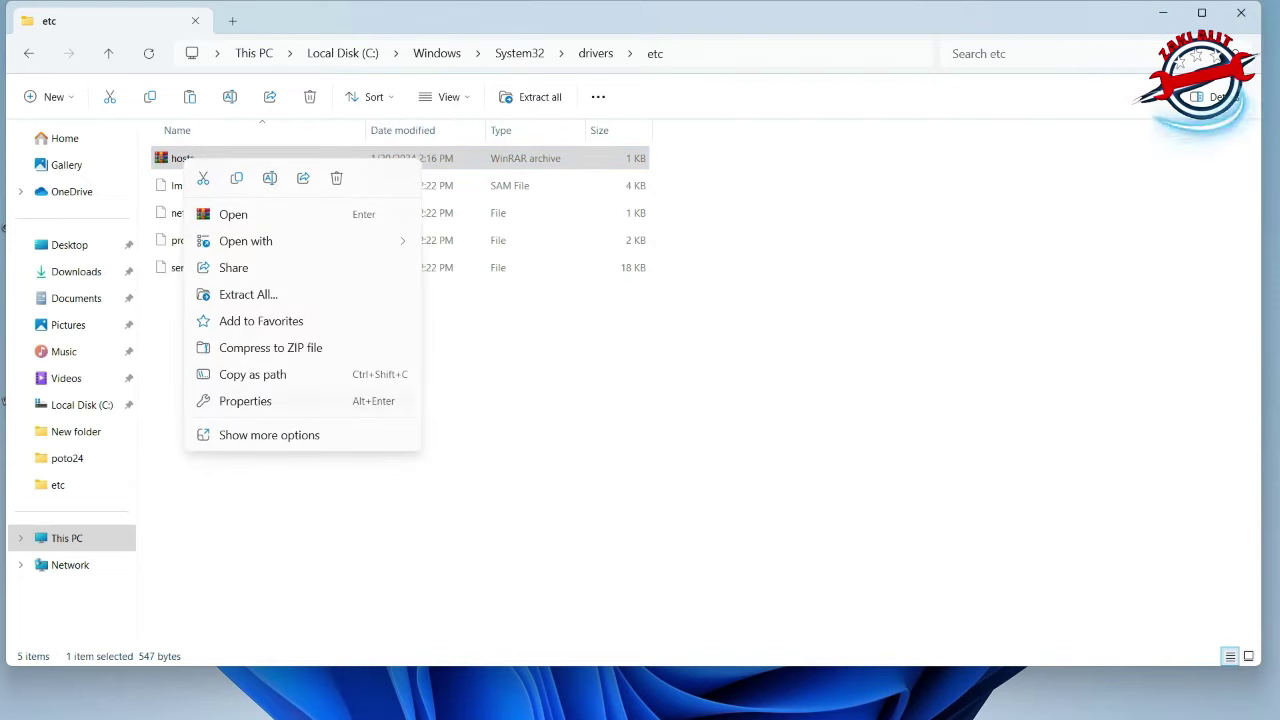
left_click(269, 435)
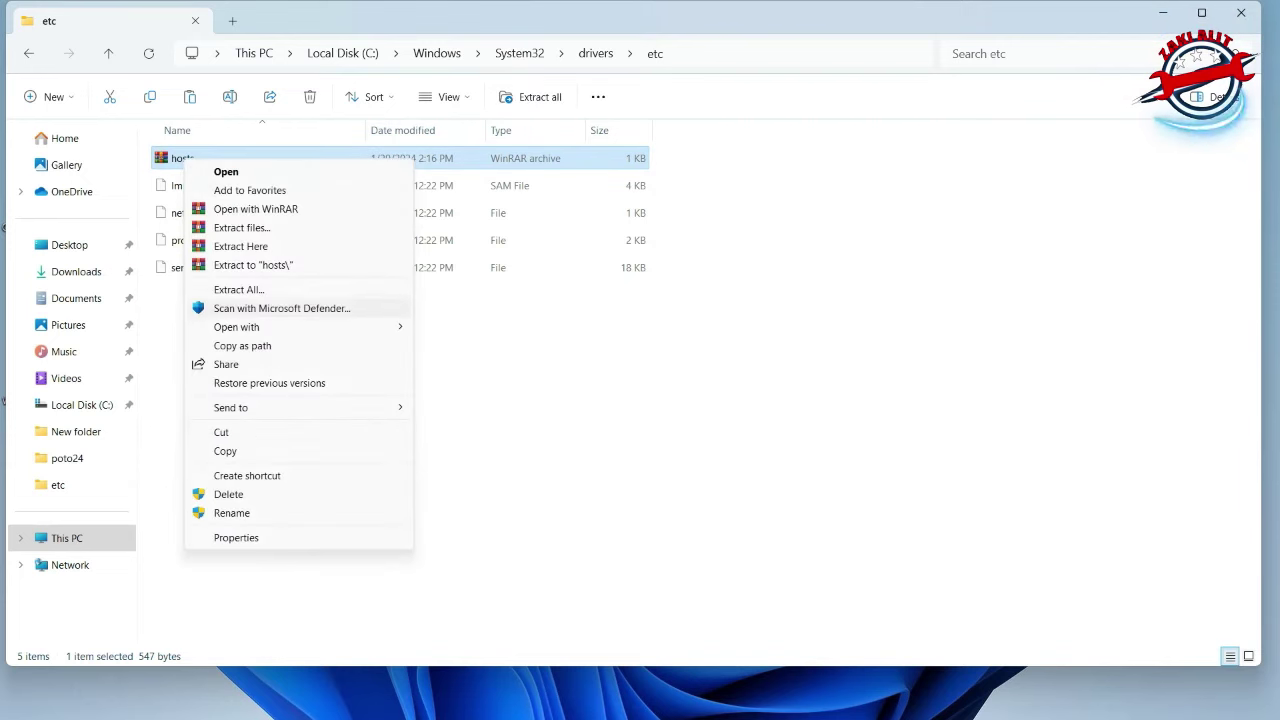
left_click(240, 246)
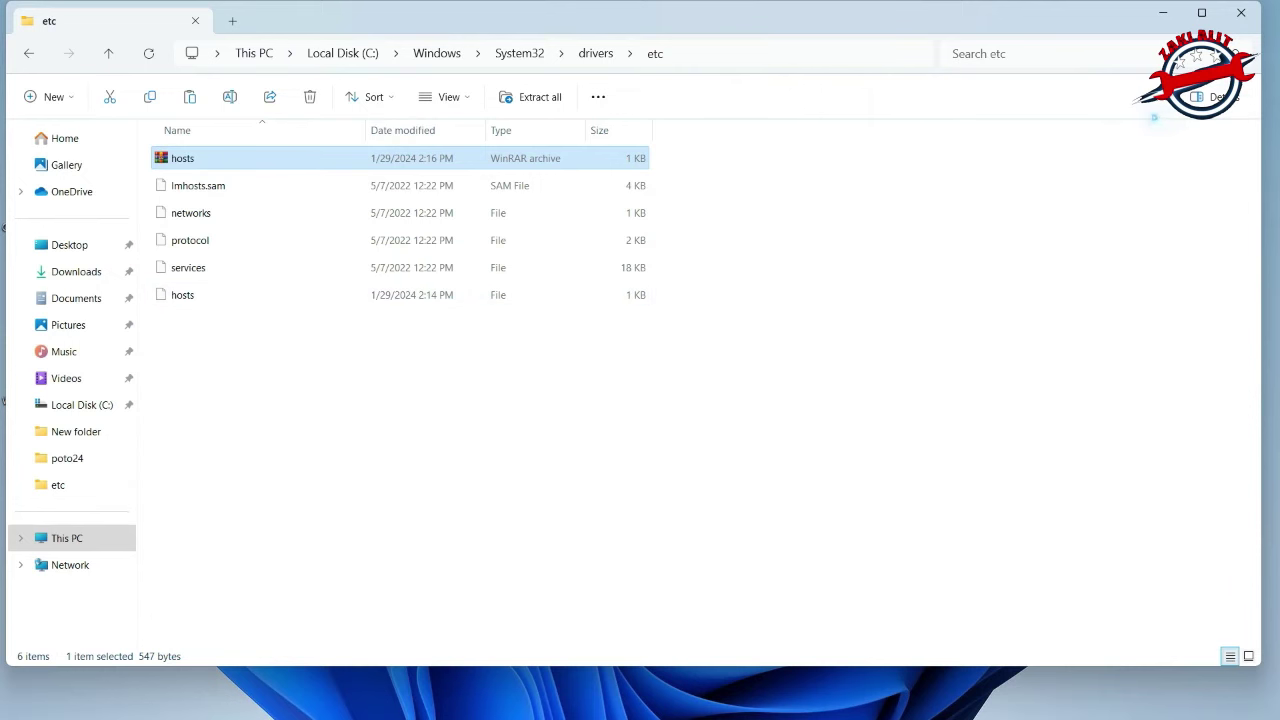
Delete the extracted 1 KB hosts file, leaving the hosts archive in etc.
right_click(185, 297)
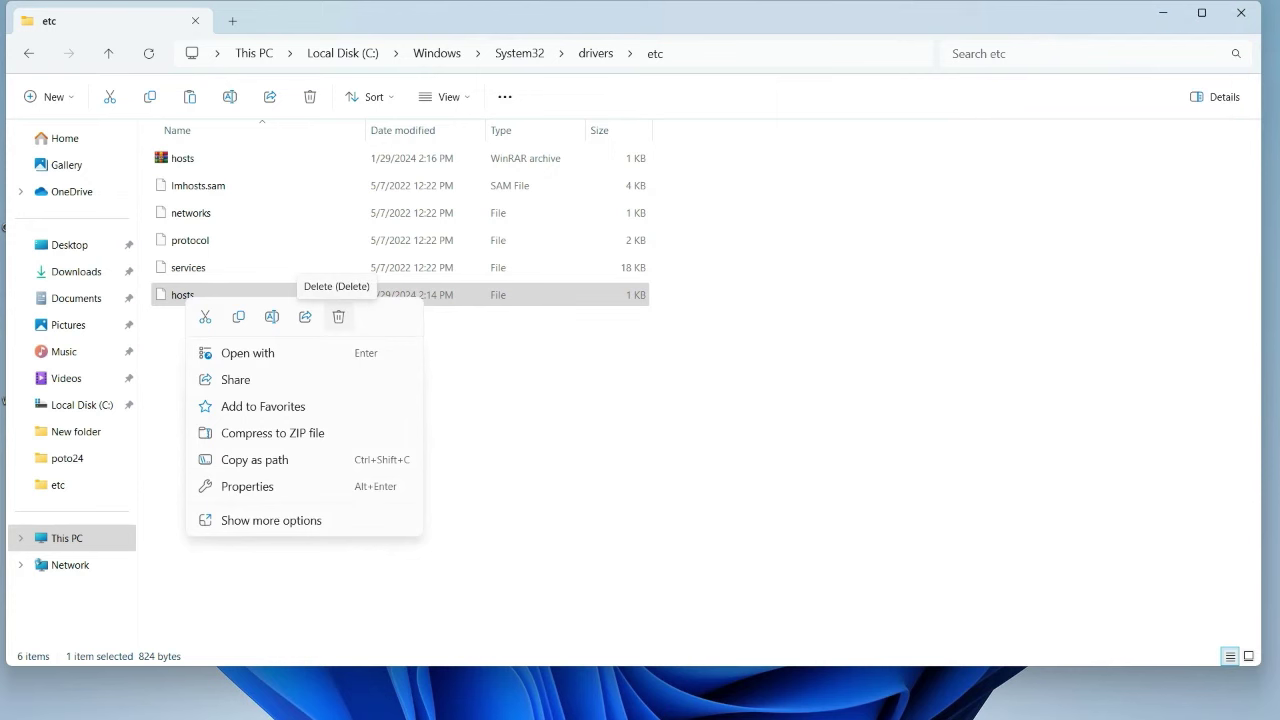
key("Escape")
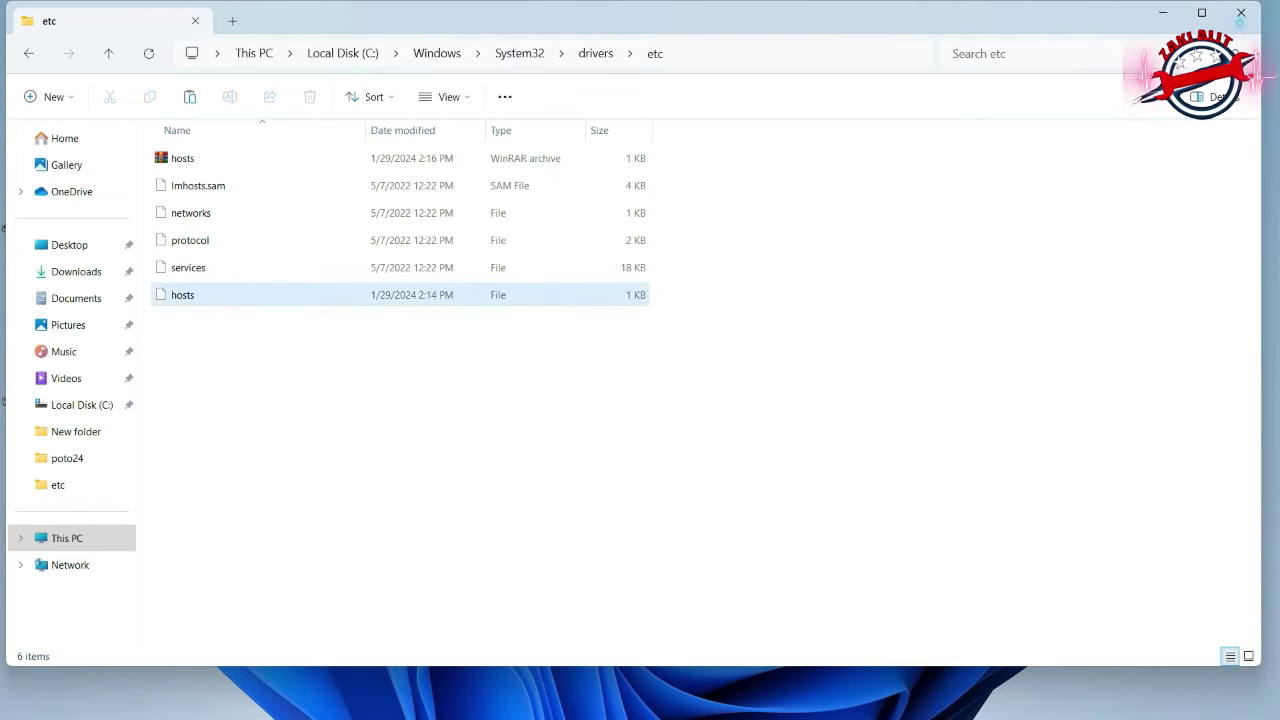
left_click(182, 295)
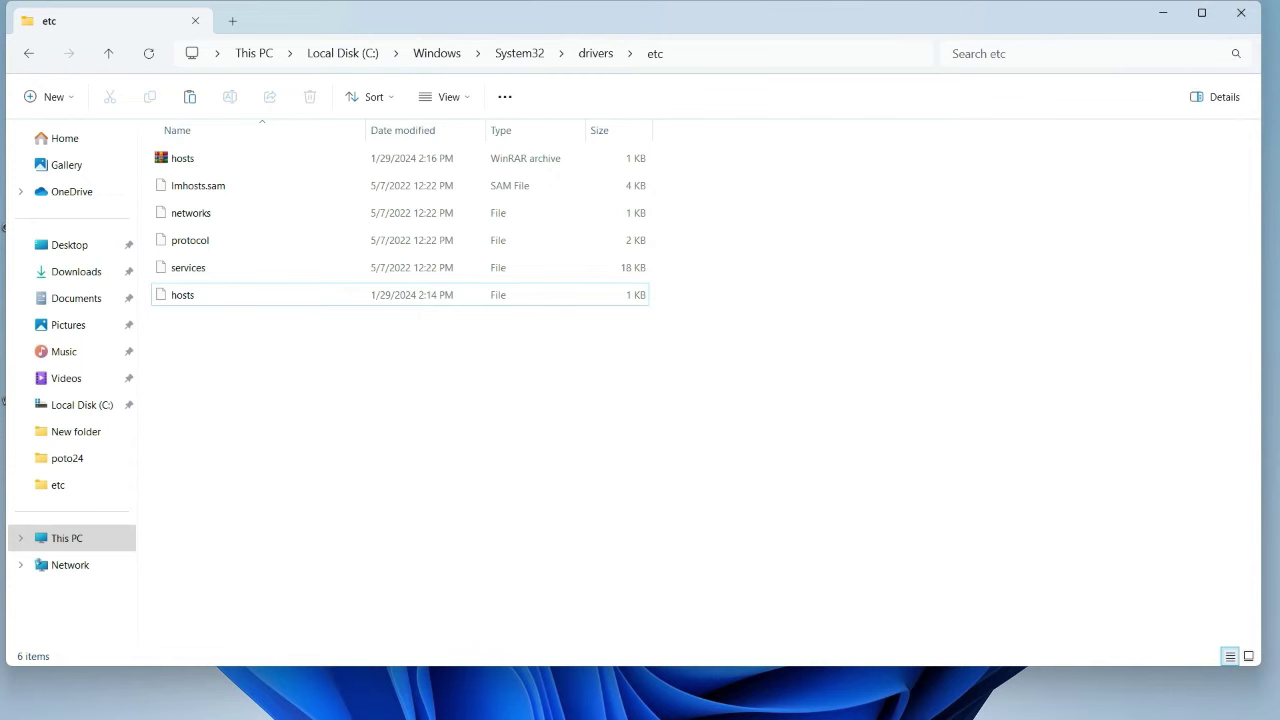
left_click(182, 295)
right_click(186, 300)
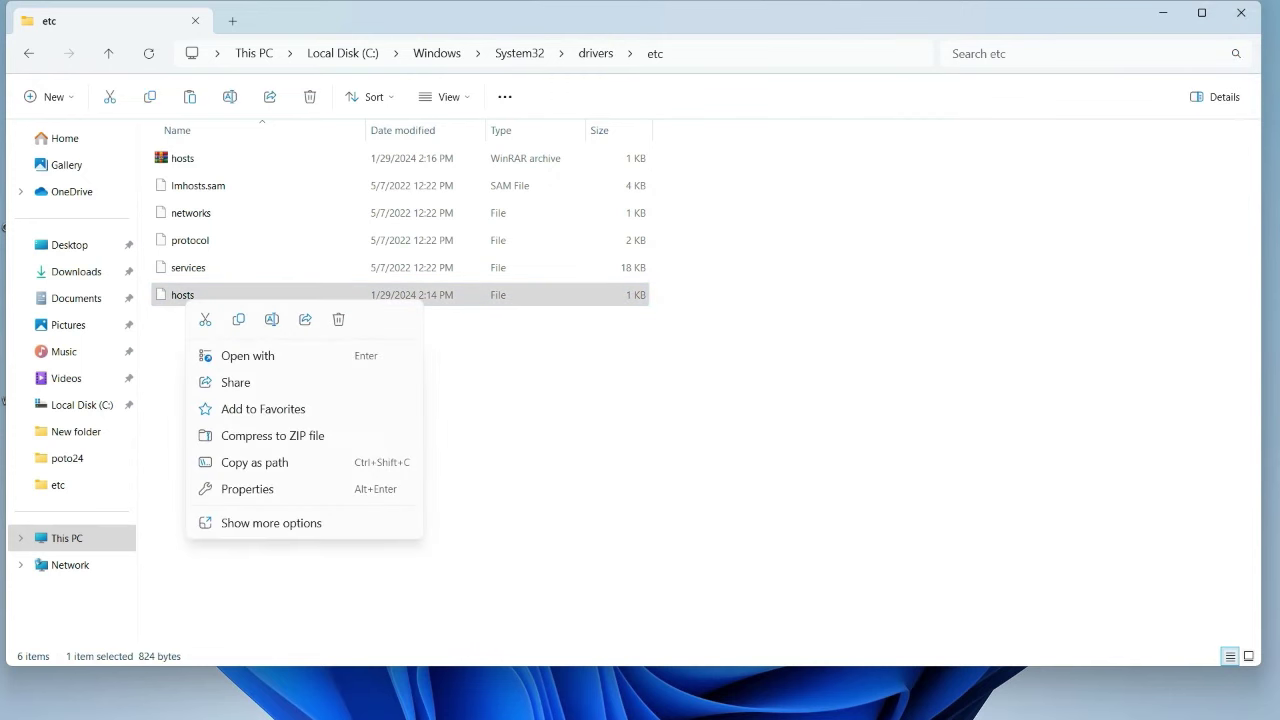
left_click(338, 319)
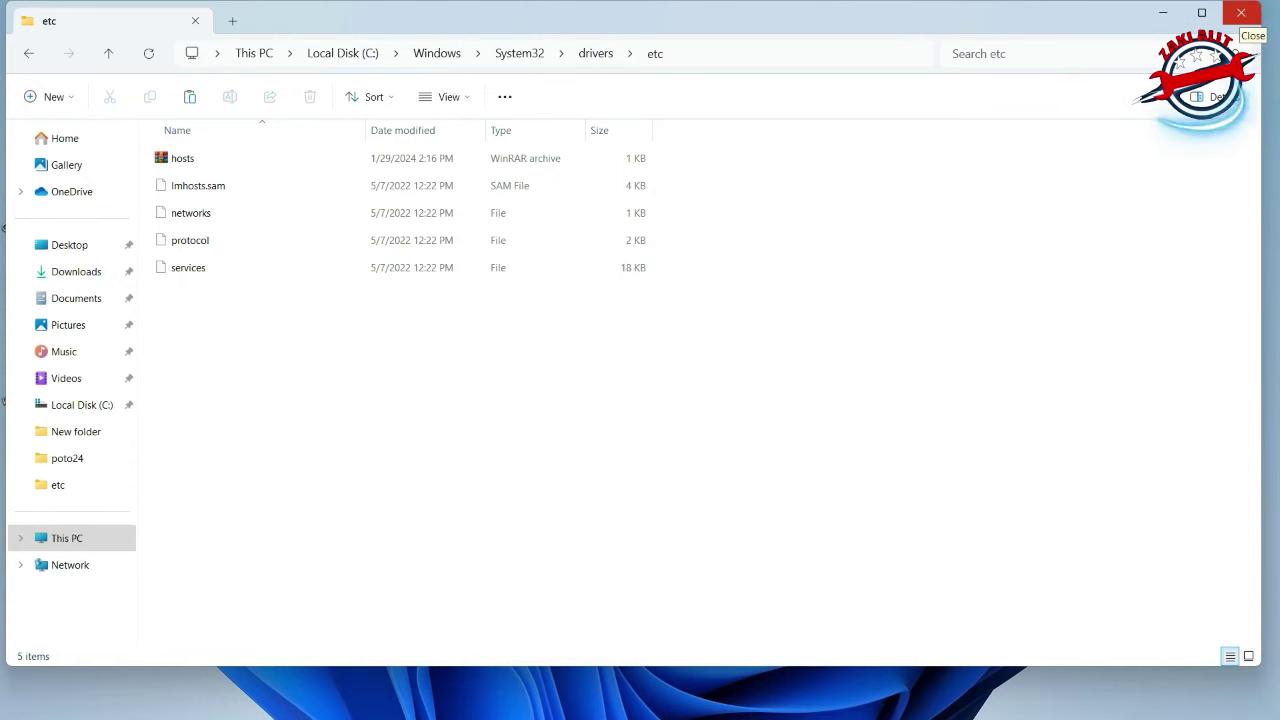
Close File Explorer and show the Enscape extension's command list in SketchUp.
left_click(1240, 14)
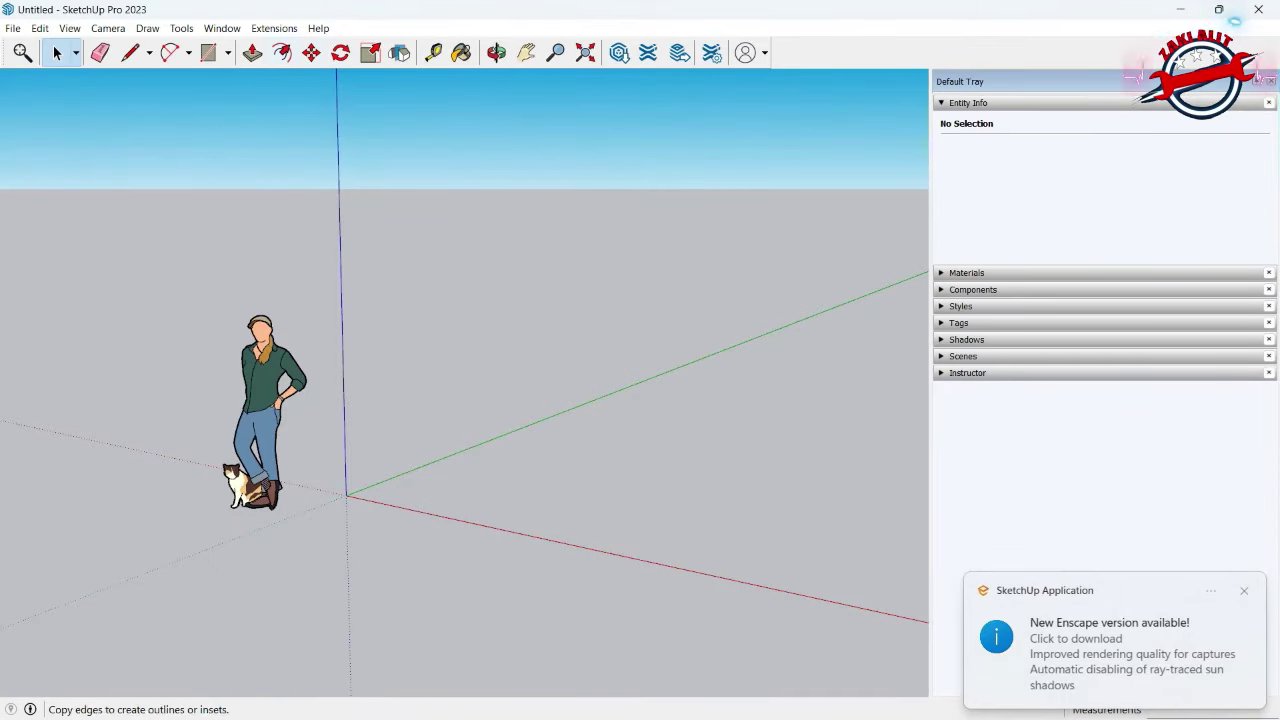
left_click(274, 28)
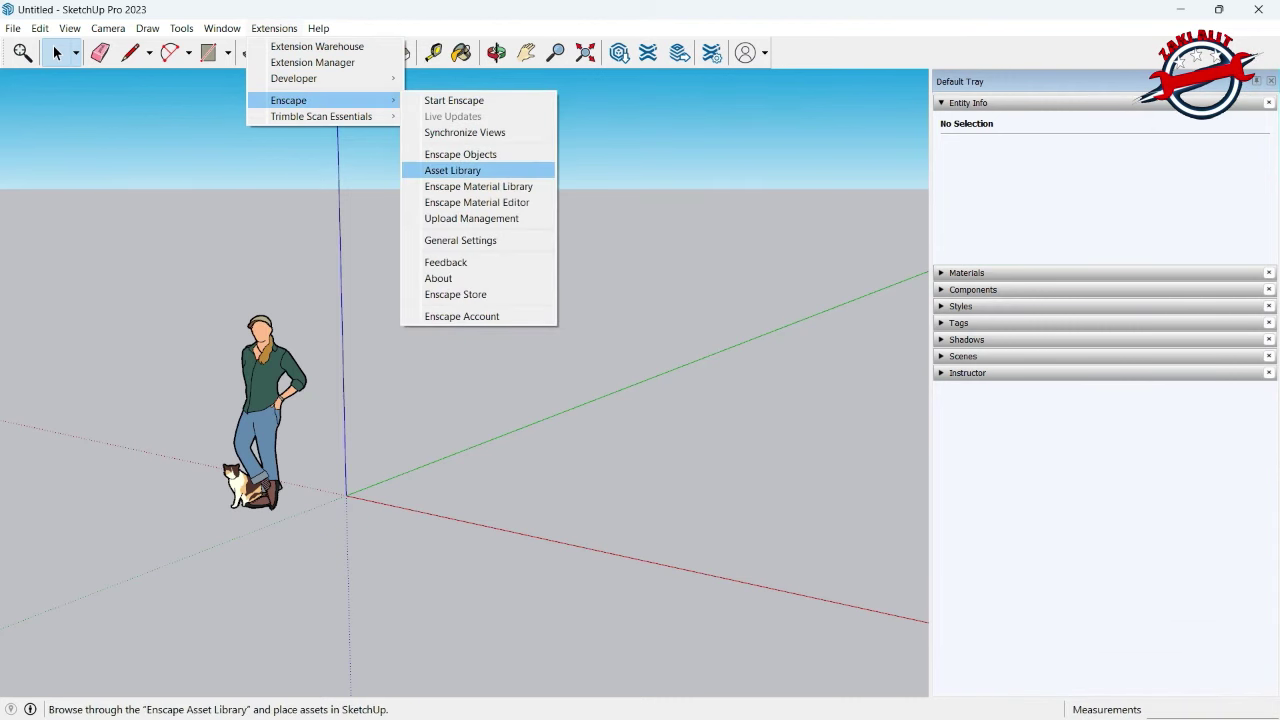
Launch the Enscape Asset Library and let it load all 3964 assets.
left_click(452, 170)
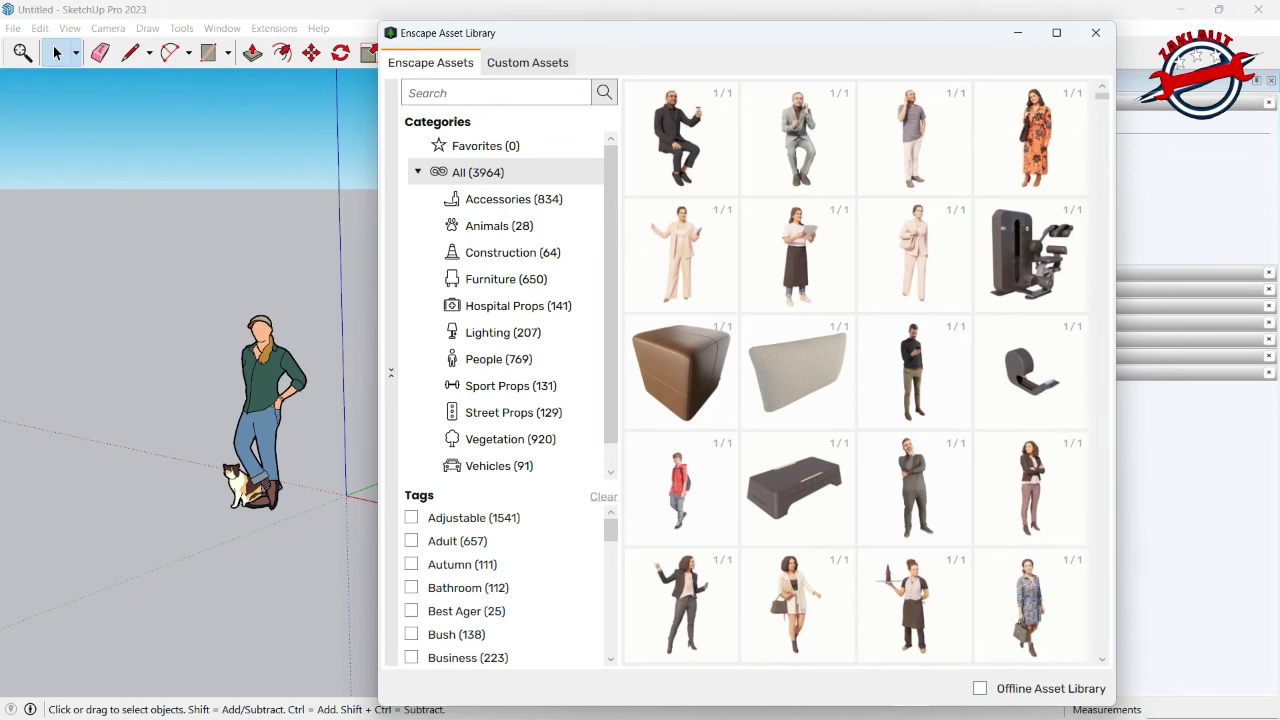
Drag the Enscape Asset Library window leftward over the SketchUp model view.
left_click_drag(700, 33, 578, 38)
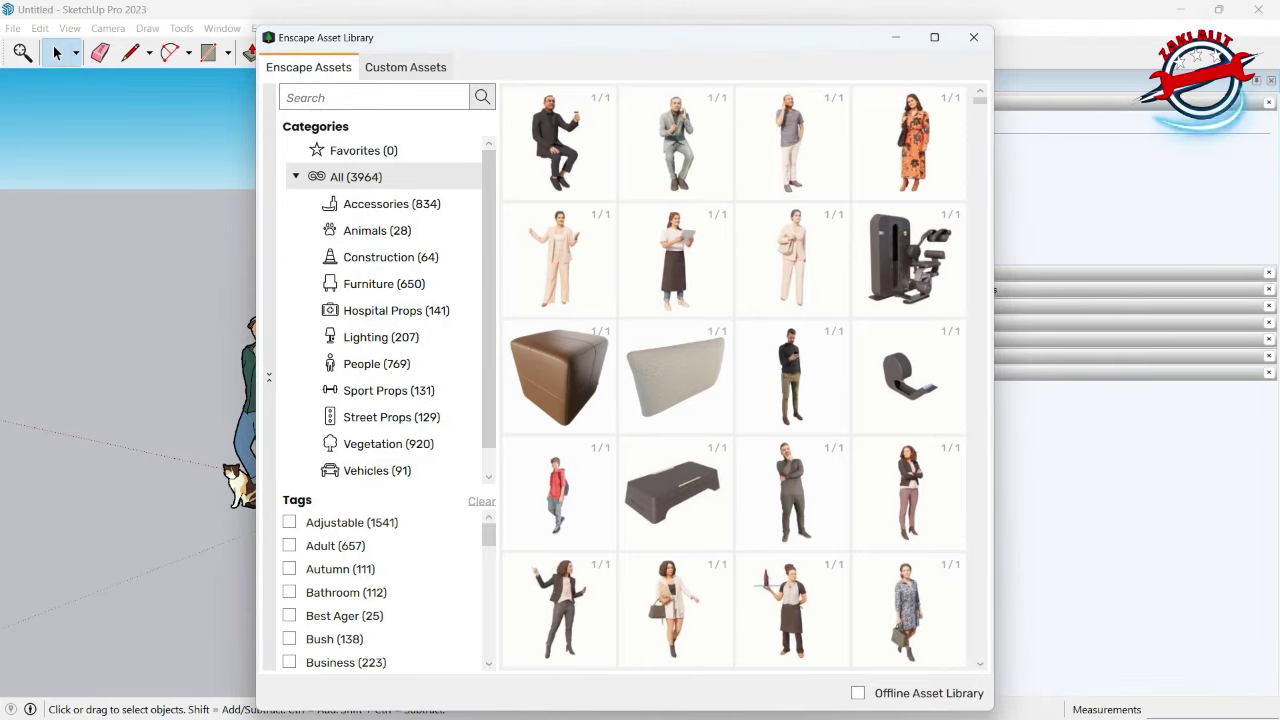